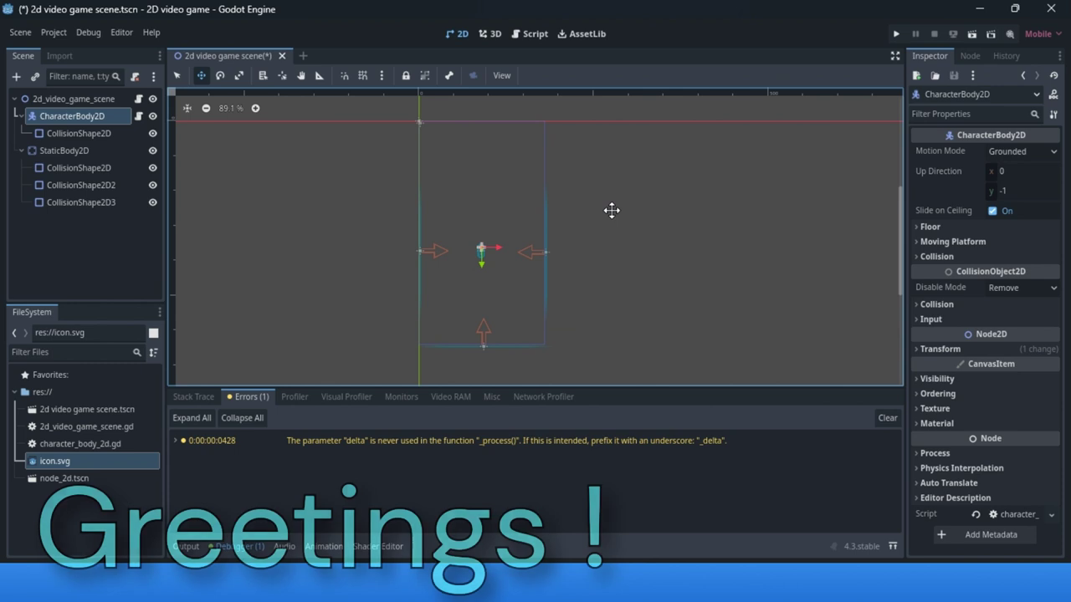
# - Nudge the scene view slightly and check the Debug menu without changing anything
pyautogui.moveTo(612, 210); pyautogui.dragTo(614, 218, button='middle')
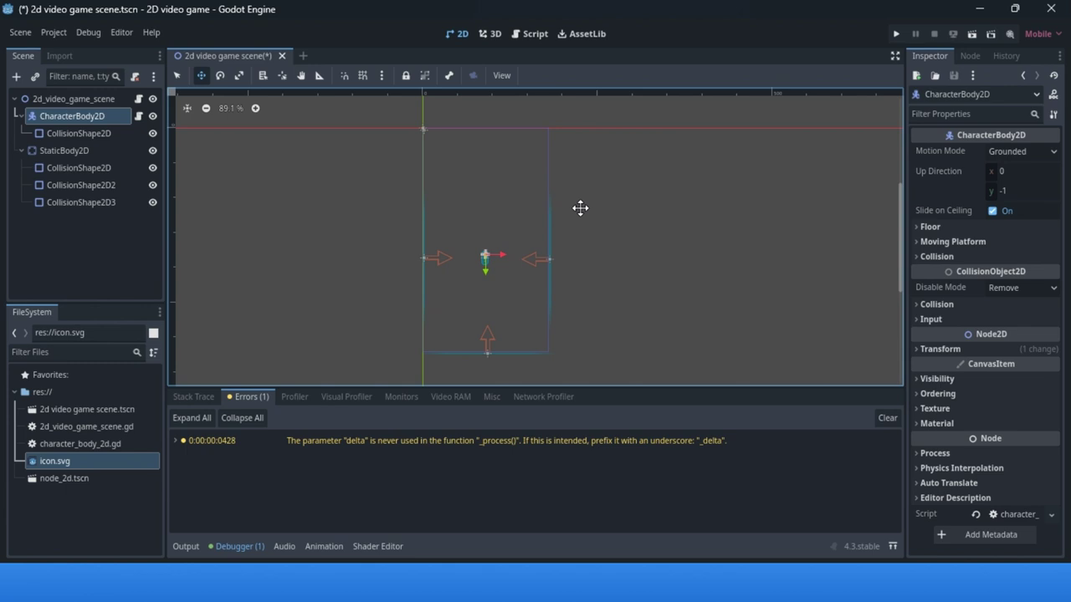
pyautogui.click(89, 35)
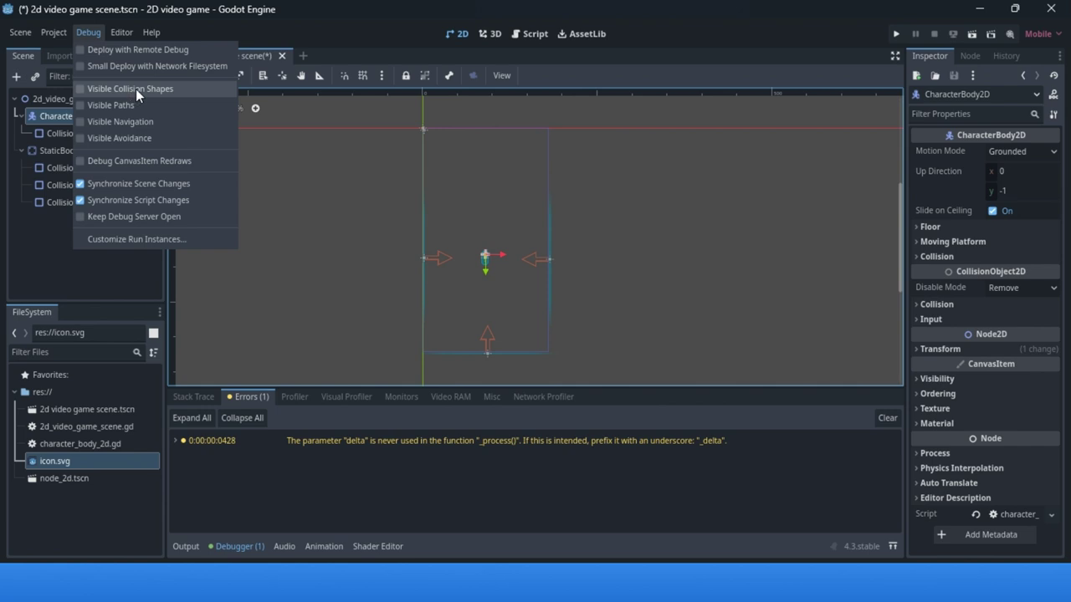
pyautogui.click(94, 33)
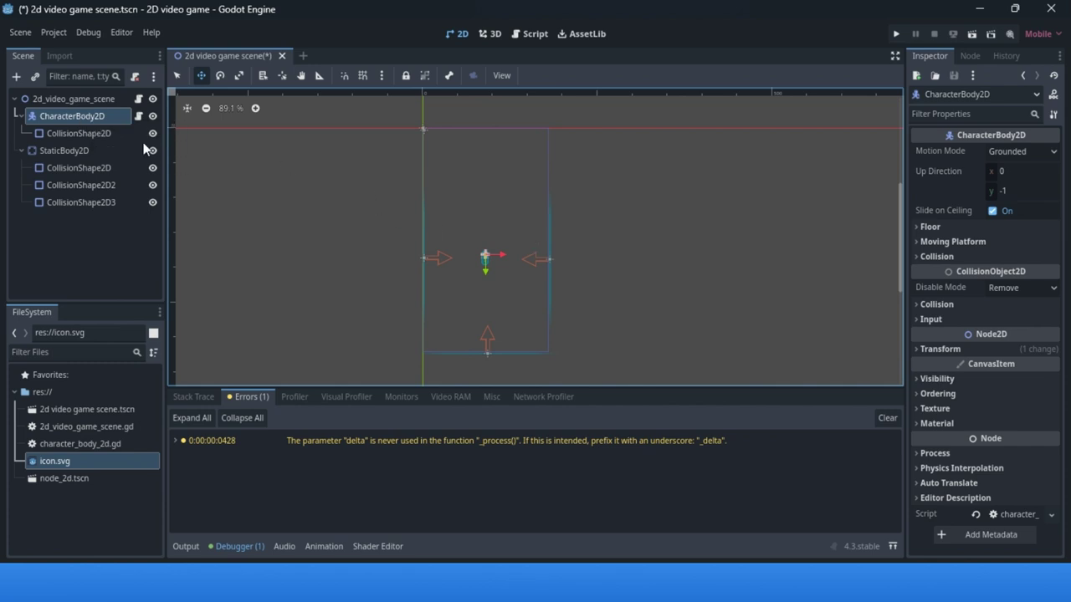
# - Zoom the 2D viewport to about 212% on the player and select CharacterBody2D
pyautogui.scroll(5, 529, 282)
pyautogui.scroll(1, 285, 153)
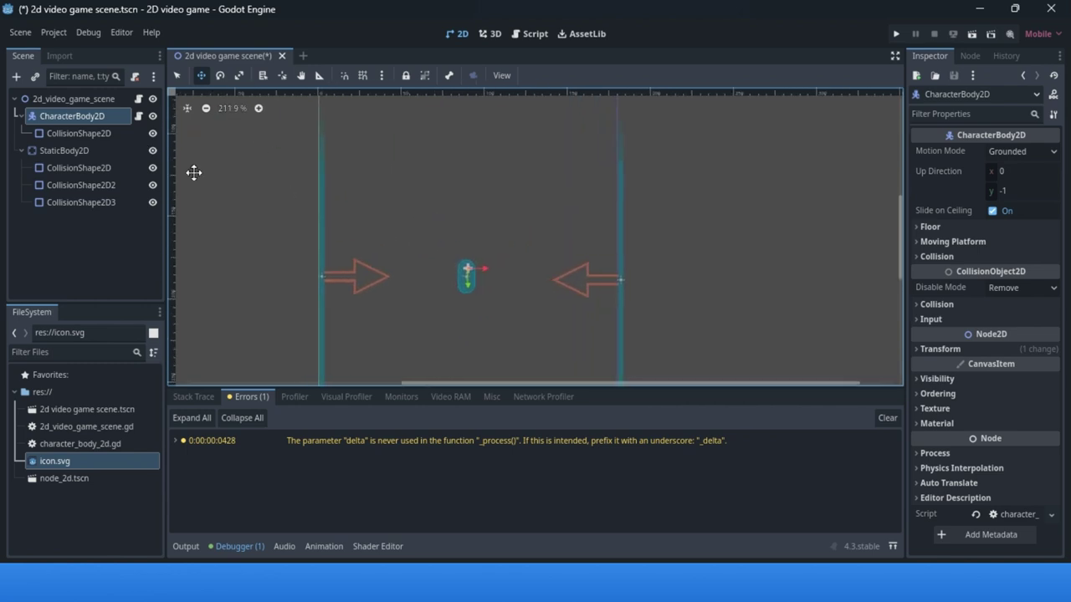
pyautogui.click(101, 133)
pyautogui.click(103, 117)
# - Create a MeshInstance2D child under CharacterBody2D, picking it from the Recent node types
pyautogui.click(15, 77)
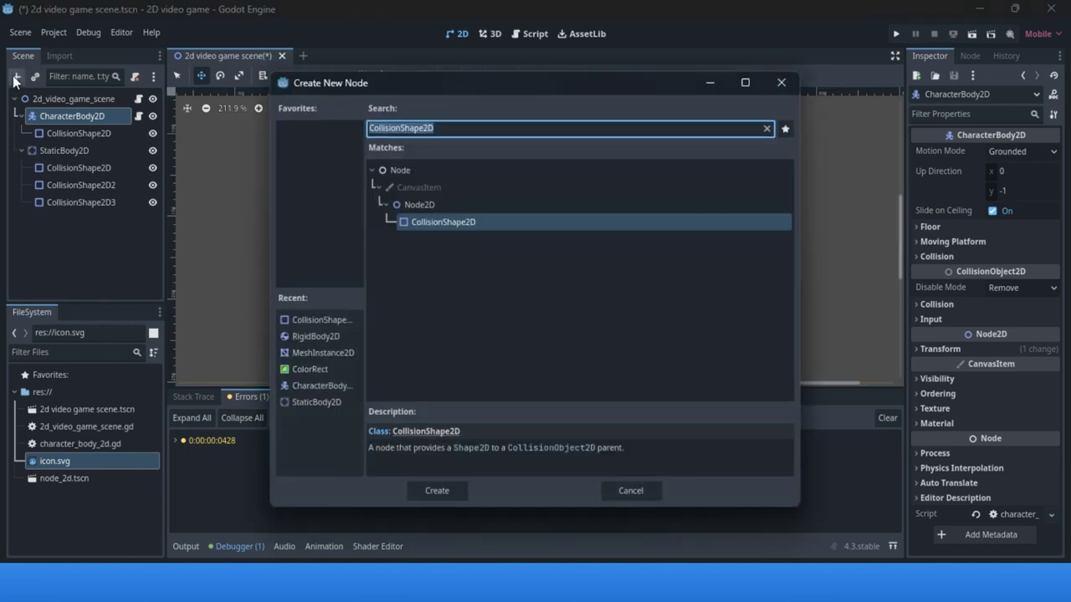
pyautogui.click(327, 355)
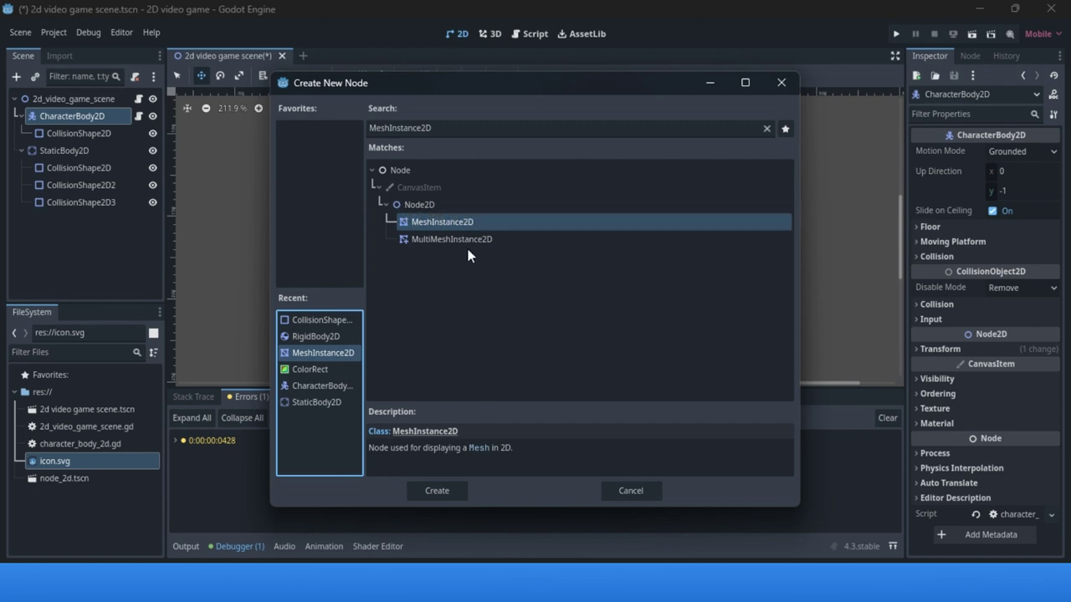
pyautogui.click(451, 500)
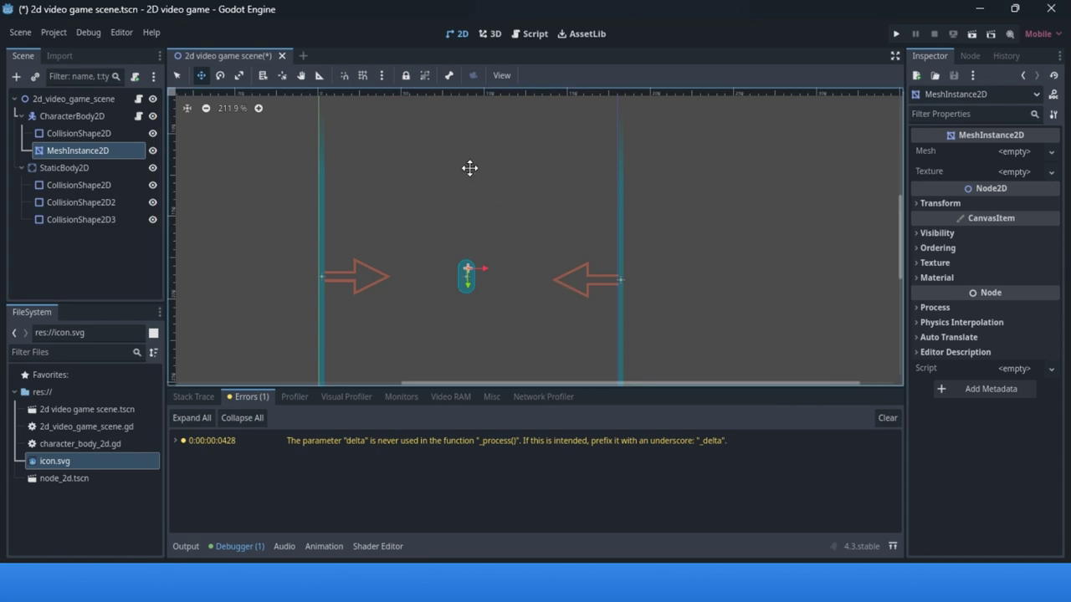
# - Open the MeshInstance2D class documentation and read its Description
pyautogui.rightClick(97, 150)
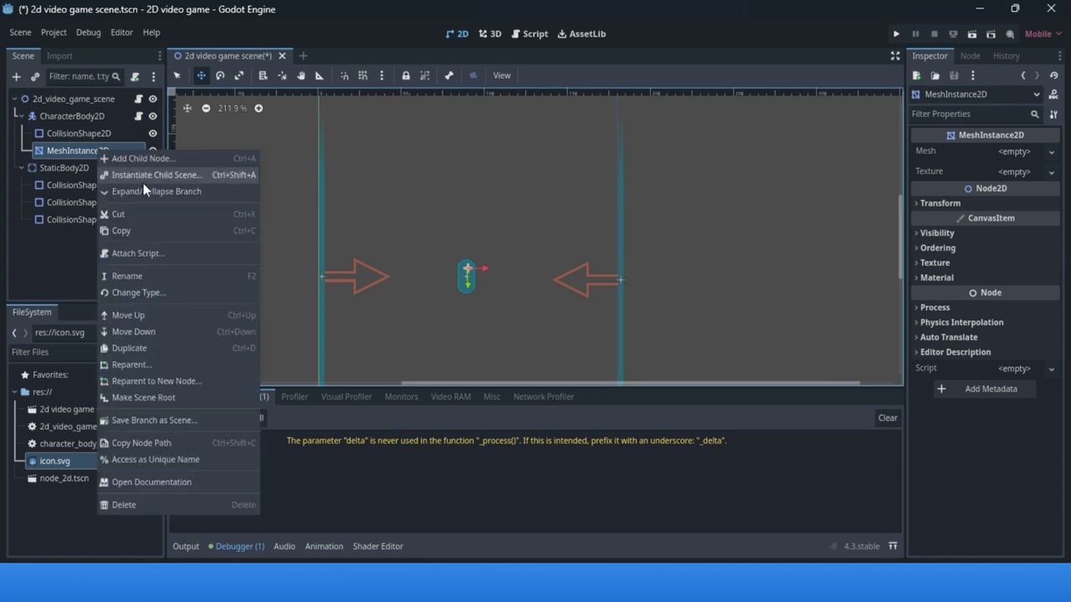
pyautogui.click(175, 481)
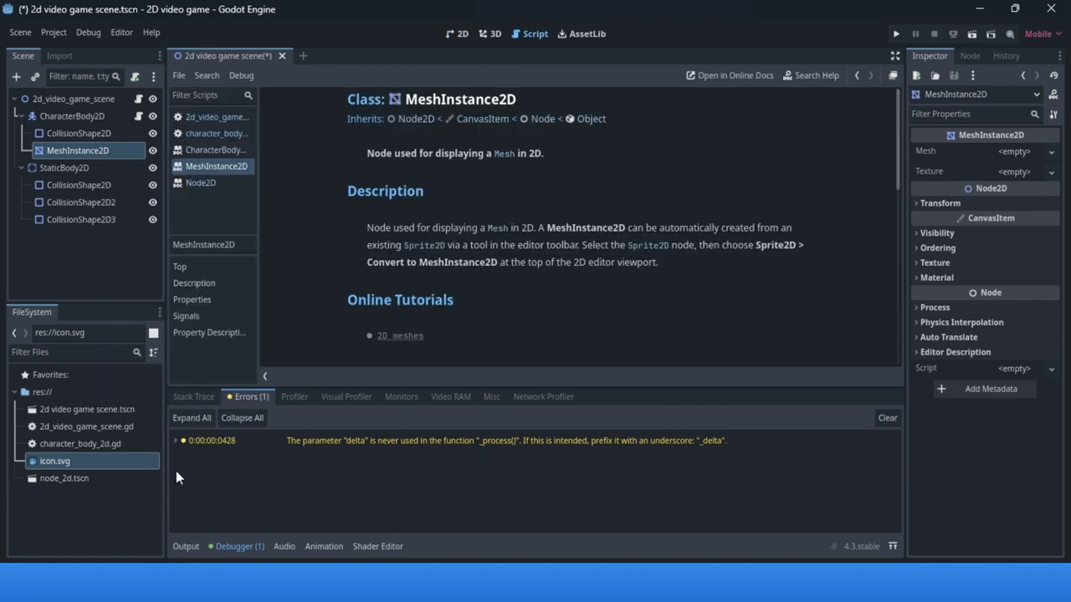
pyautogui.scroll(-5, 504, 173)
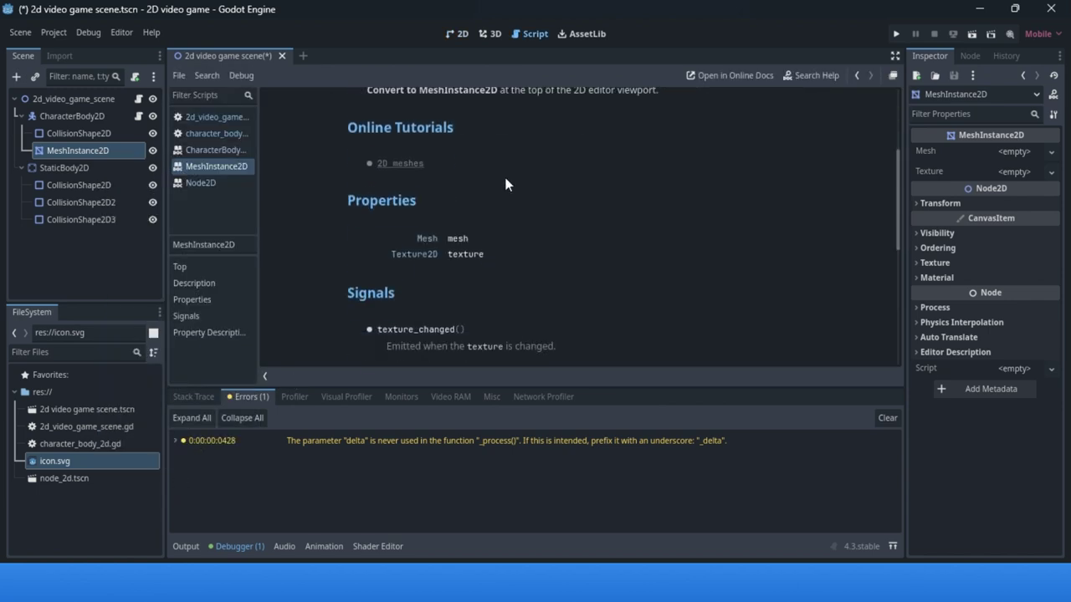
pyautogui.scroll(5, 494, 172)
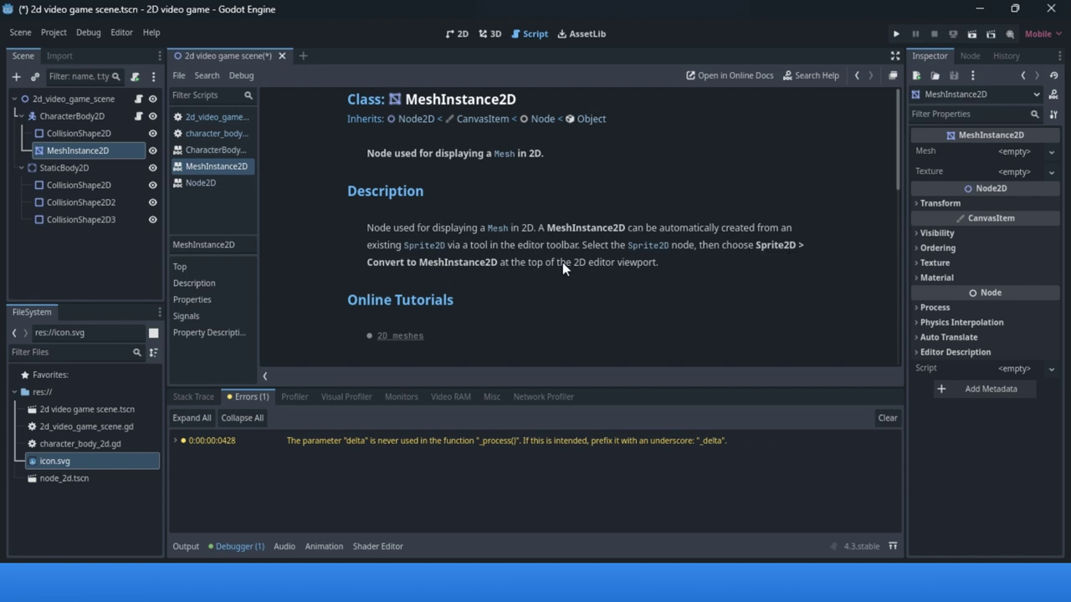
pyautogui.moveTo(682, 273); pyautogui.dragTo(341, 228)
pyautogui.click(687, 273)
# - With MeshInstance2D selected, bring up the list of new mesh types for its Mesh property
pyautogui.click(84, 129)
pyautogui.click(83, 151)
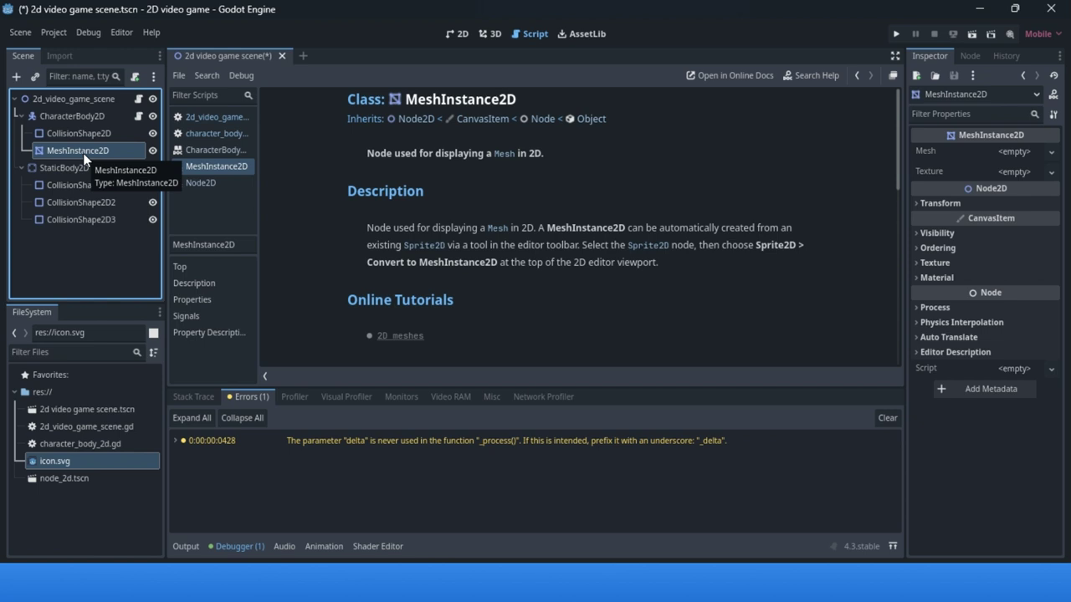
pyautogui.click(1051, 151)
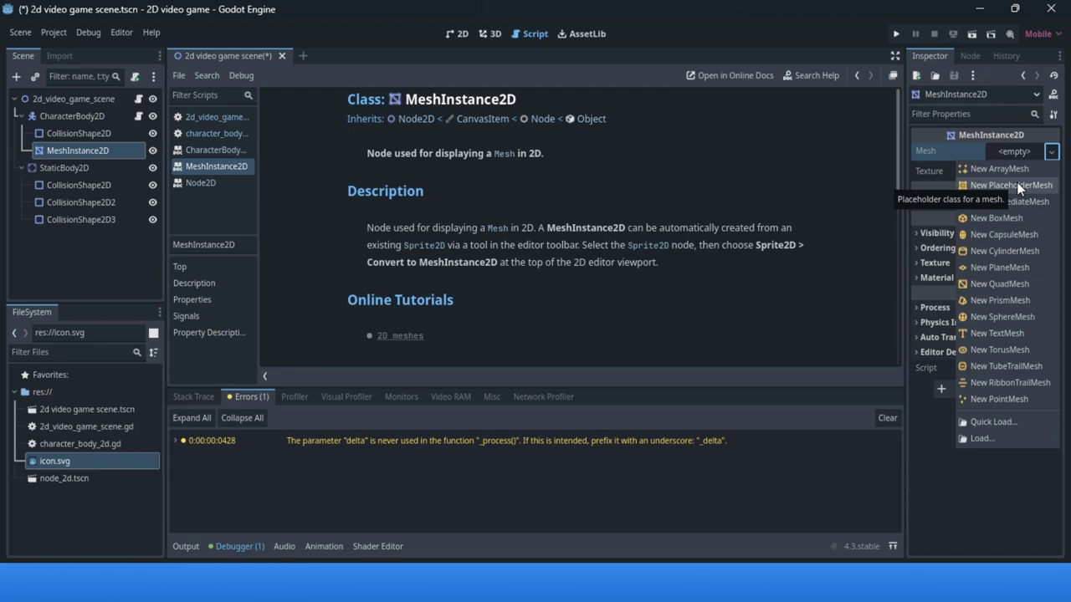
# - Assign a New CapsuleMesh to MeshInstance2D and scale it up in Select mode in 2D
pyautogui.click(1014, 235)
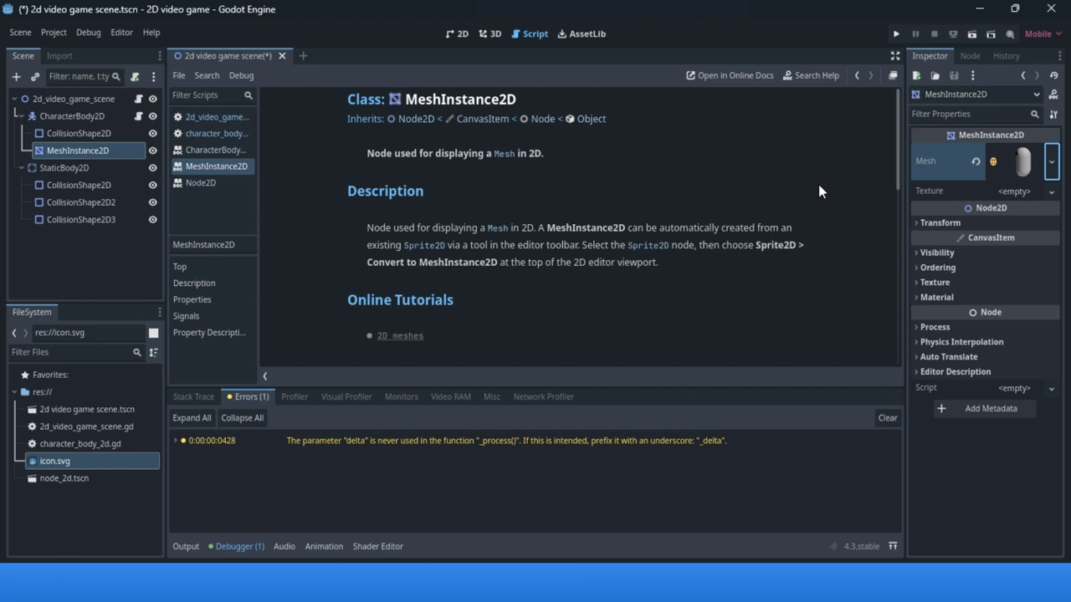
pyautogui.click(457, 34)
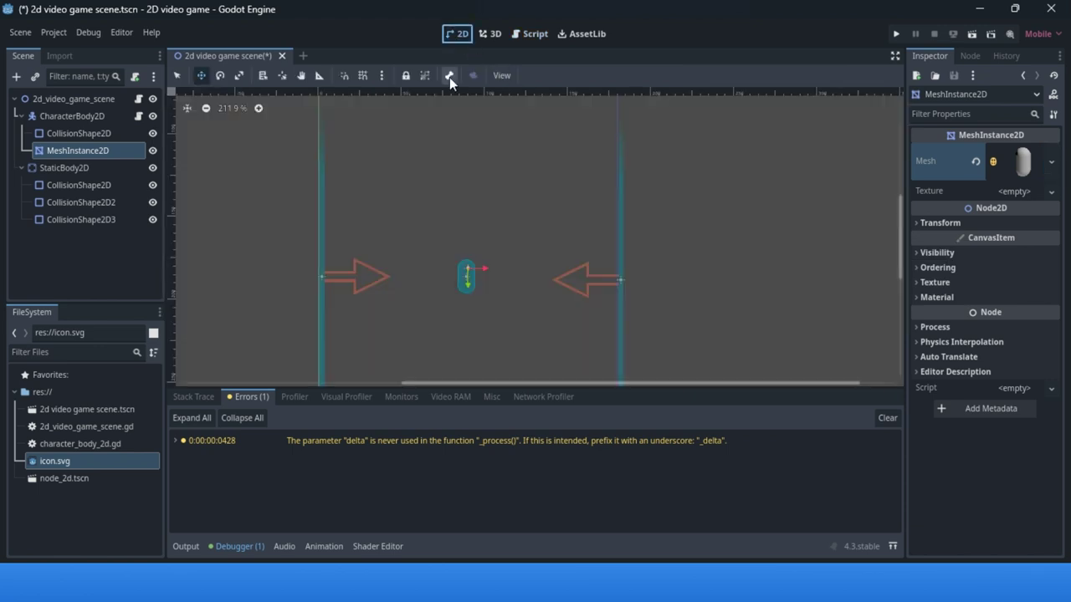
pyautogui.scroll(2, 421, 340)
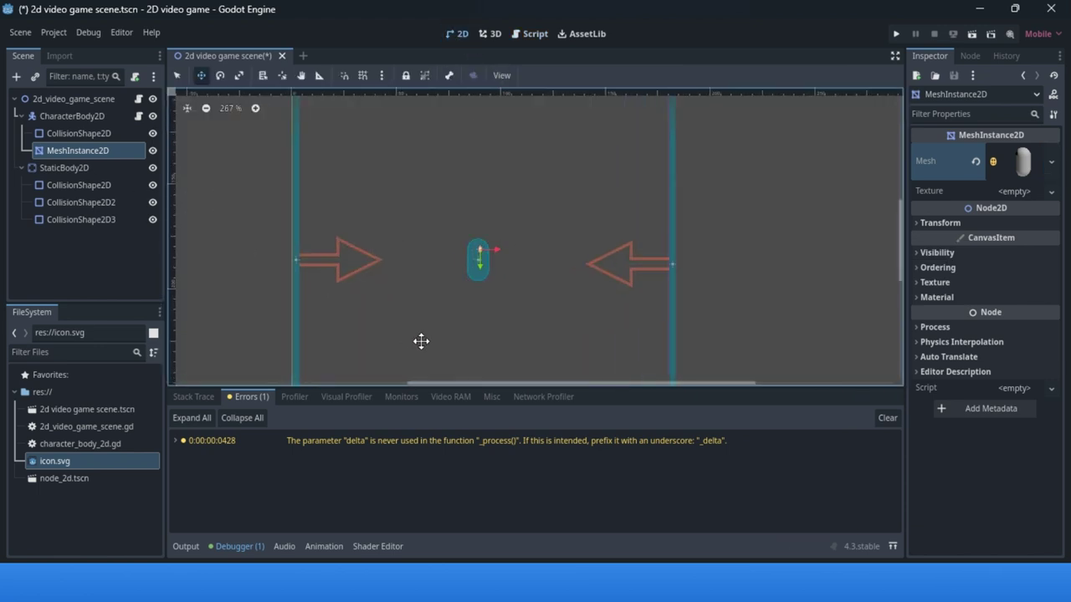
pyautogui.click(70, 133)
pyautogui.click(80, 153)
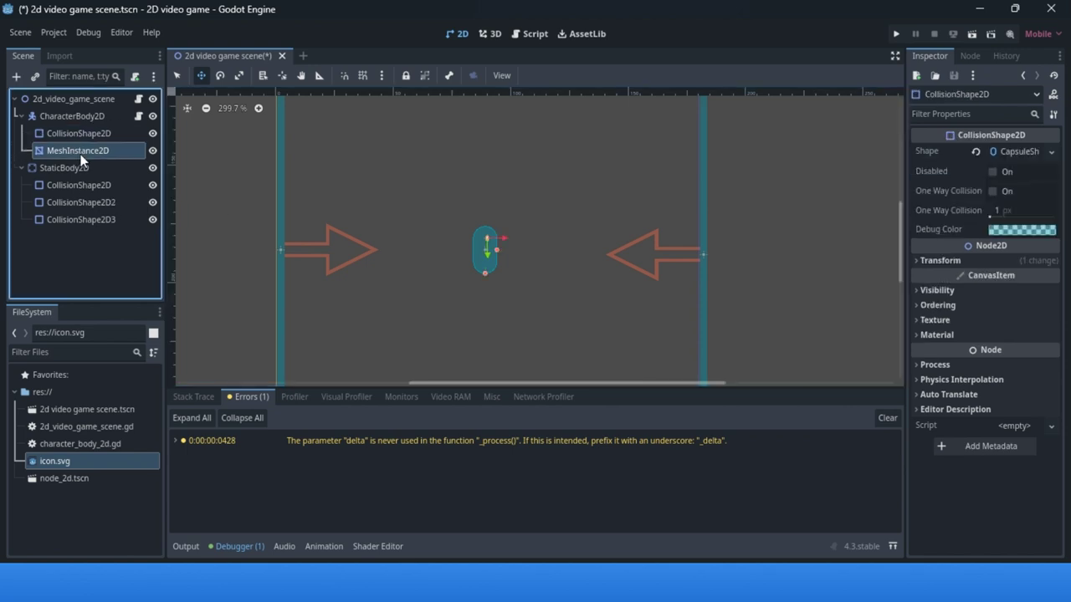
pyautogui.click(175, 76)
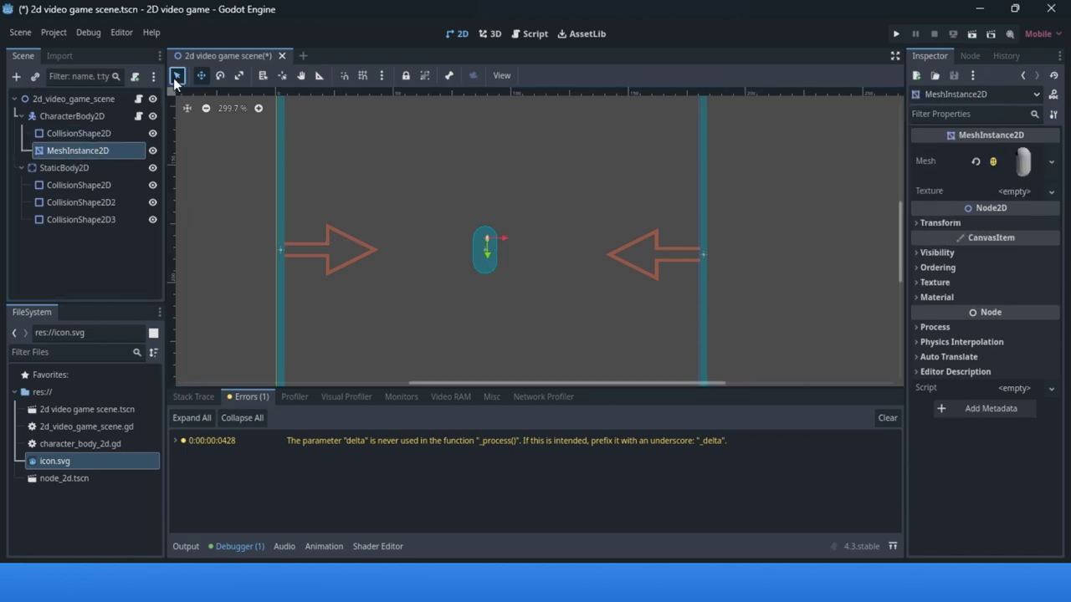
pyautogui.moveTo(492, 236)
pyautogui.mouseDown()
pyautogui.moveTo(486, 245)
pyautogui.moveTo(482, 234)
pyautogui.mouseUp()
# - Move the white capsule mesh just right of the collision shape and review the transform values
pyautogui.click(483, 234)
pyautogui.click(502, 268)
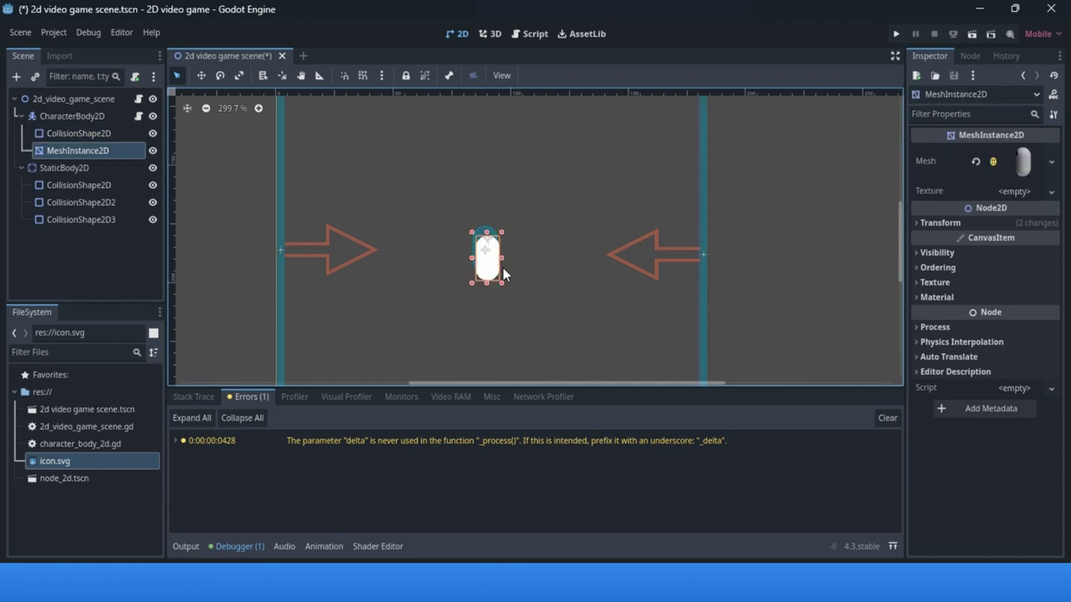
pyautogui.click(201, 76)
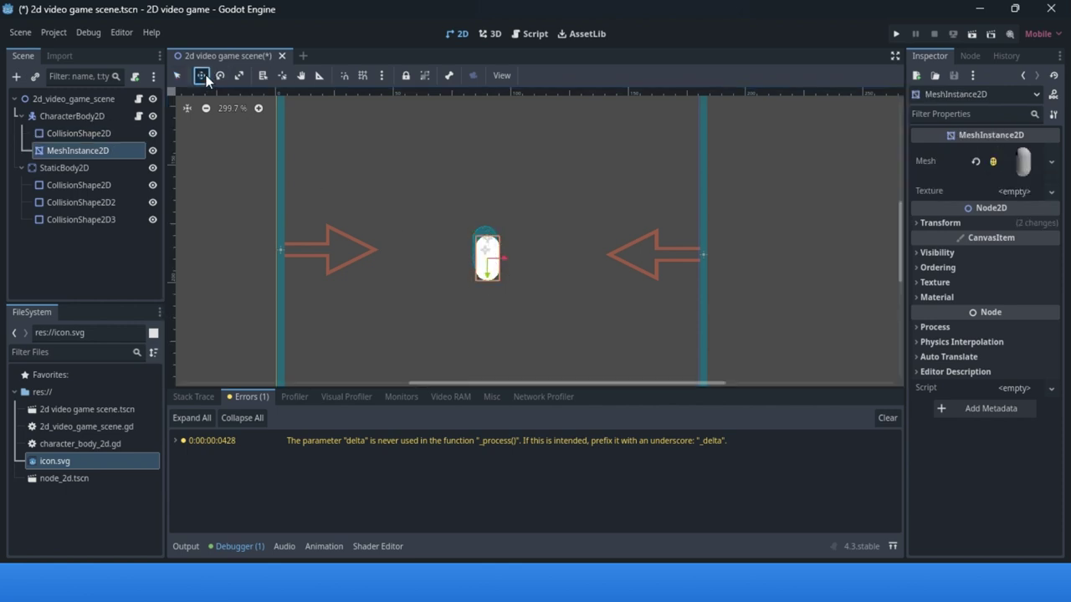
pyautogui.moveTo(485, 253); pyautogui.dragTo(519, 242)
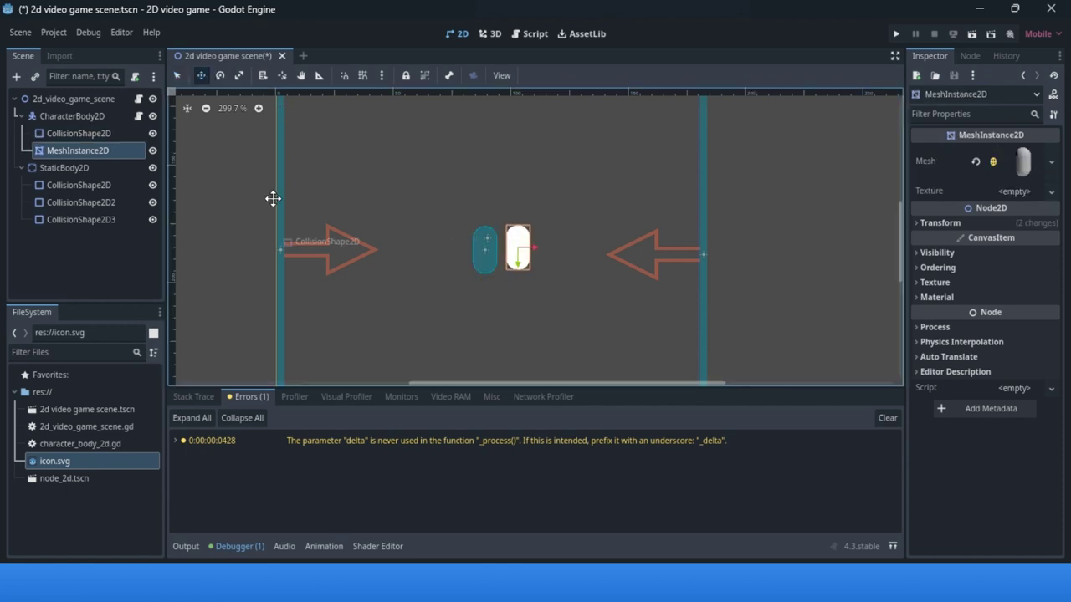
pyautogui.click(90, 133)
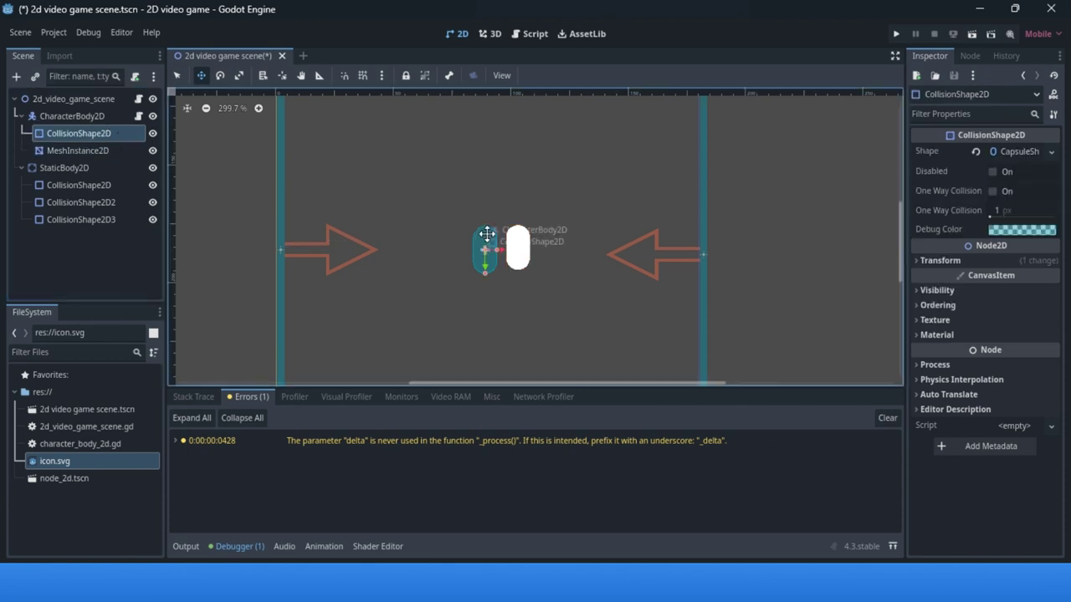
pyautogui.click(950, 261)
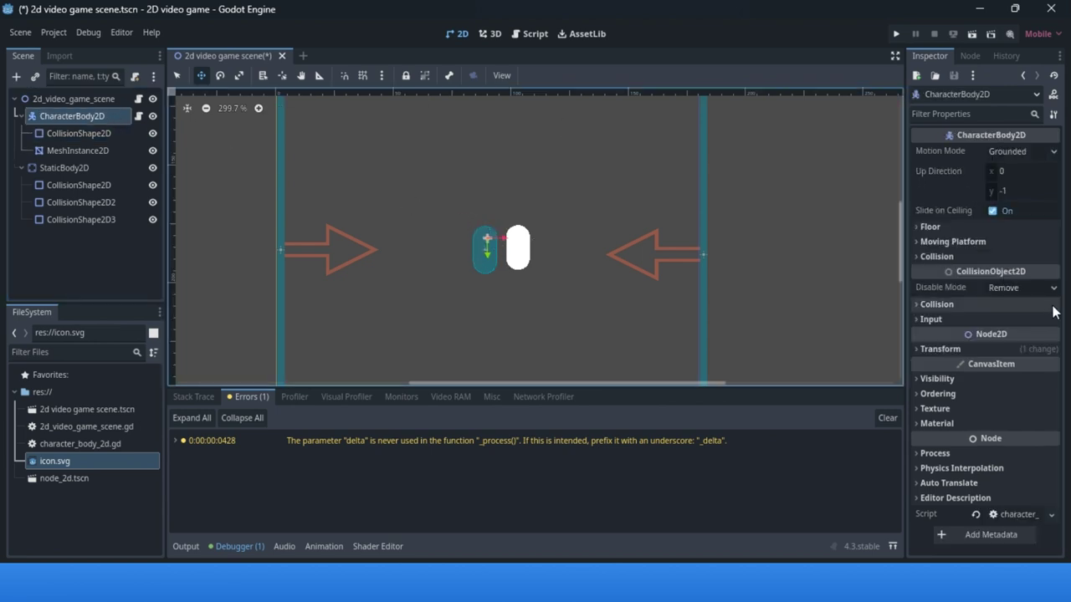
pyautogui.click(940, 348)
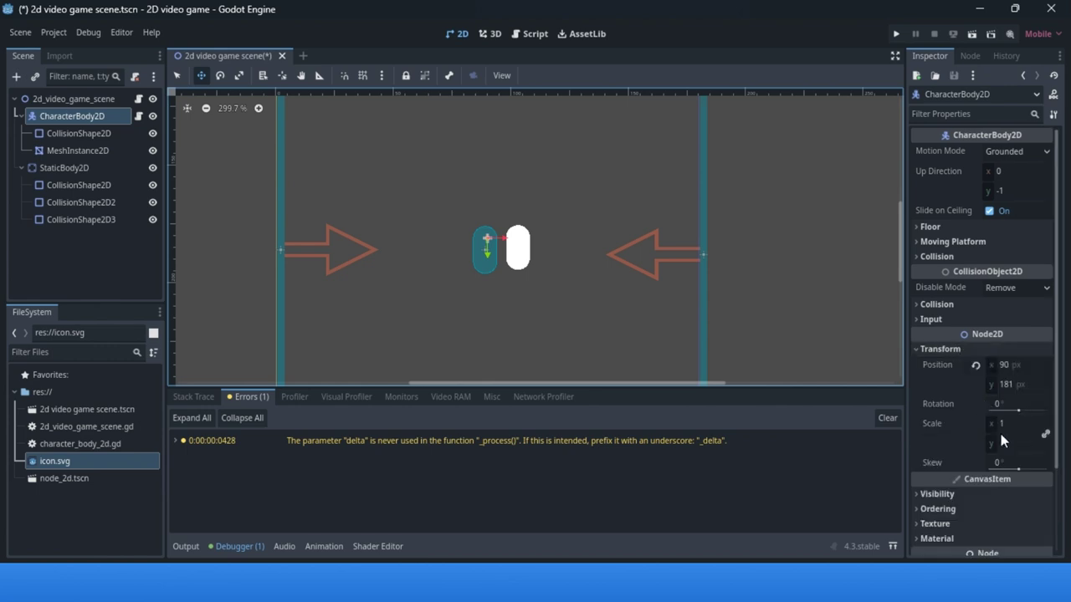
# - Open MeshInstance2D's Transform and try entering Scale values 1.053 and 1
pyautogui.click(85, 150)
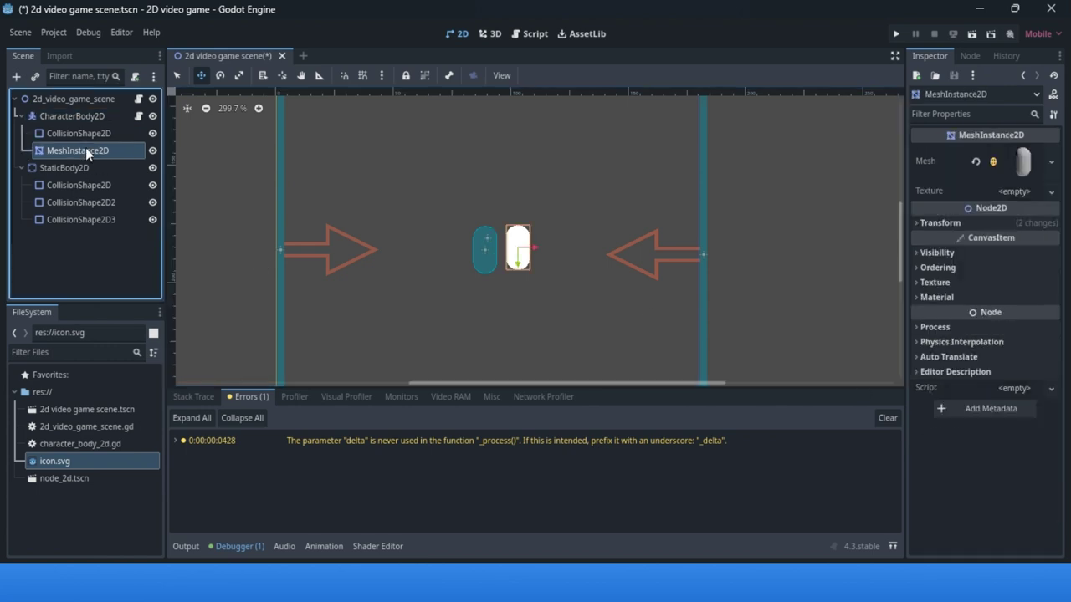
pyautogui.click(939, 224)
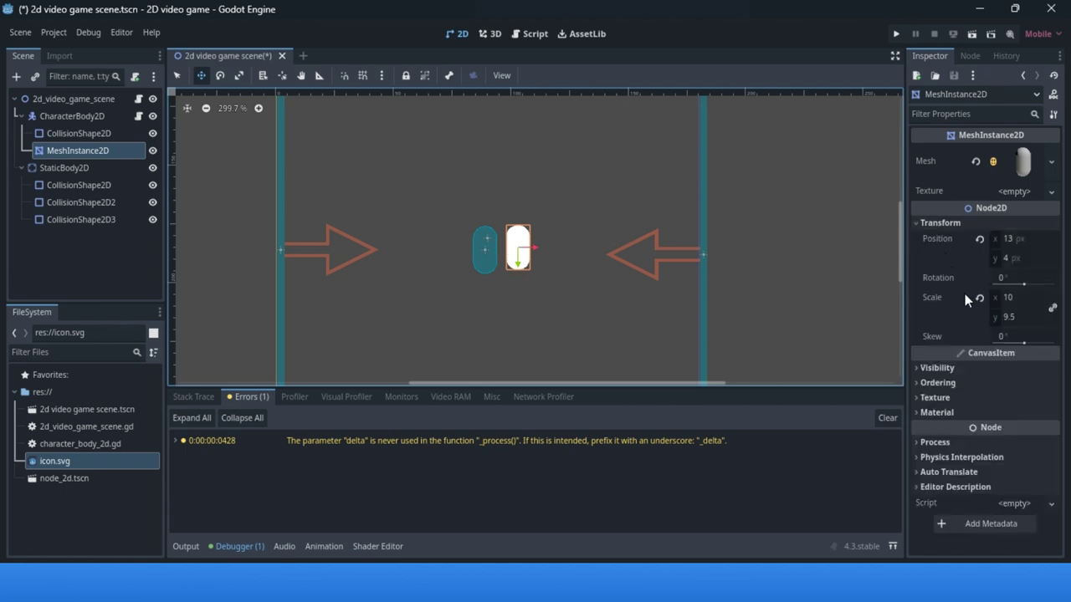
pyautogui.click(1013, 299)
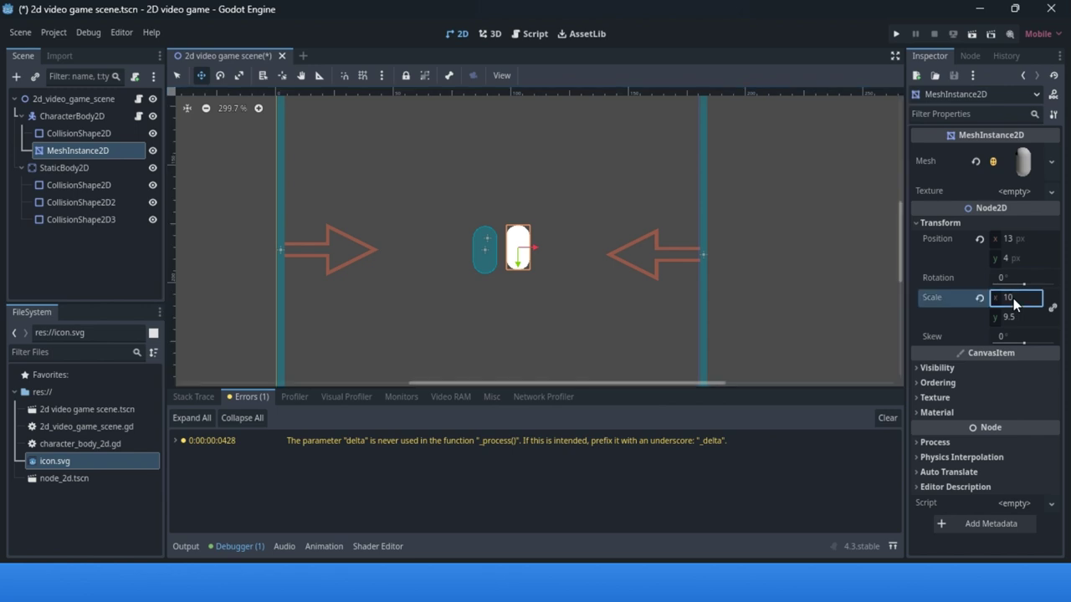
pyautogui.write('1.053')
pyautogui.press('Tab')
pyautogui.write('1')
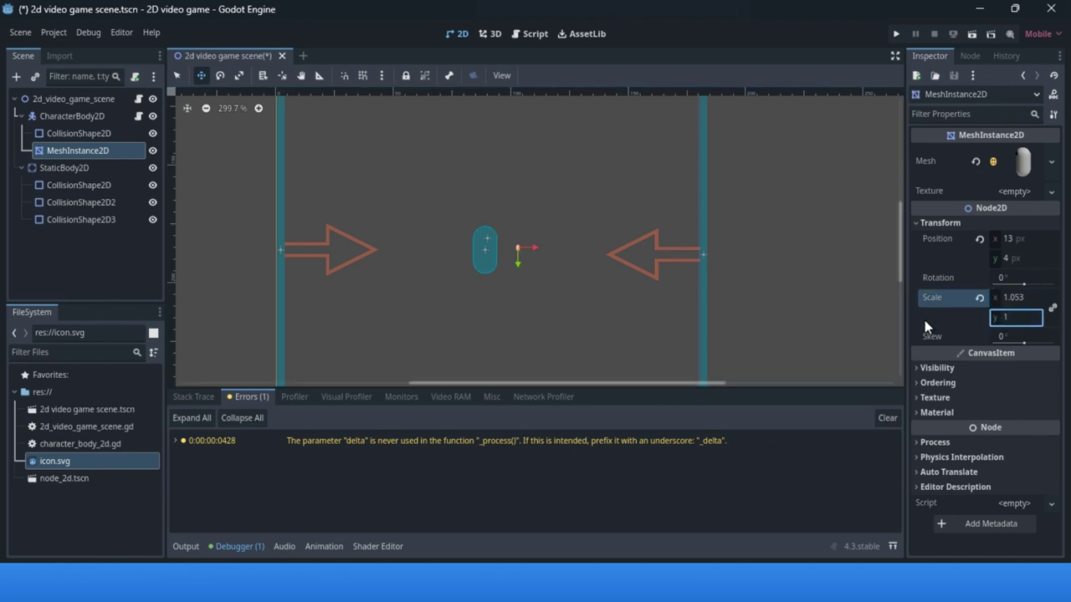
# - Unlink the scale ratio, set Scale to 10 by 10, and drag the mesh over the collision capsule
pyautogui.click(1053, 309)
pyautogui.click(1007, 299)
pyautogui.write('1')
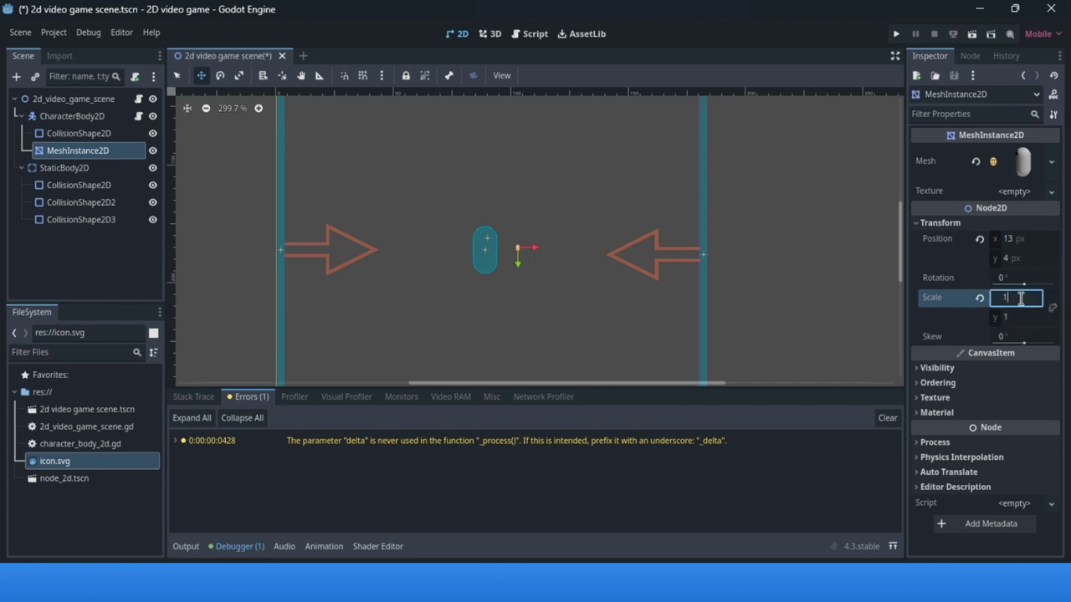
pyautogui.write('0')
pyautogui.click(1017, 316)
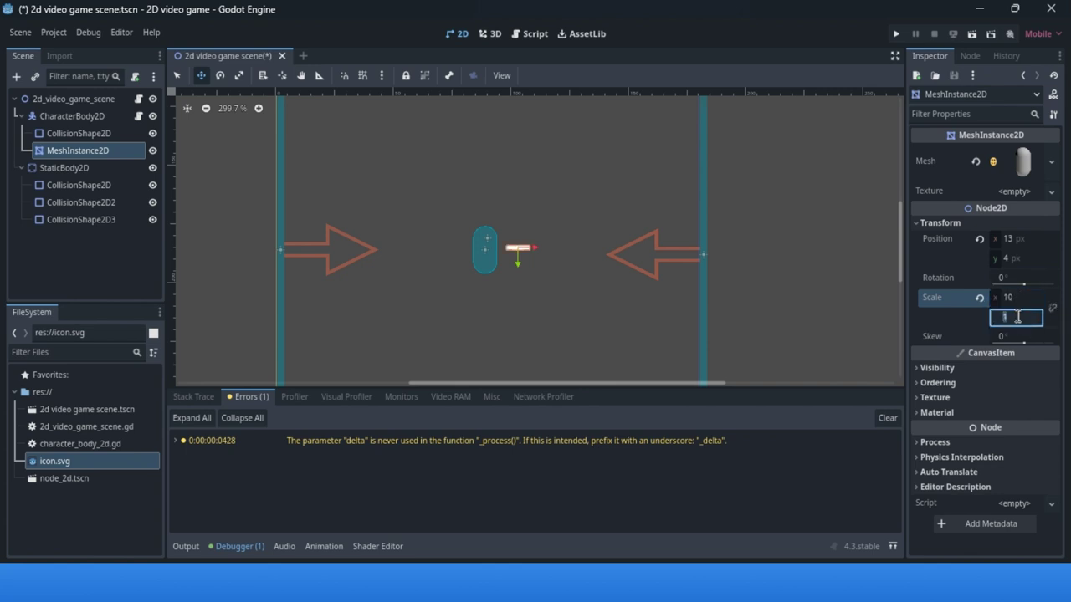
pyautogui.write('10')
pyautogui.press('Return')
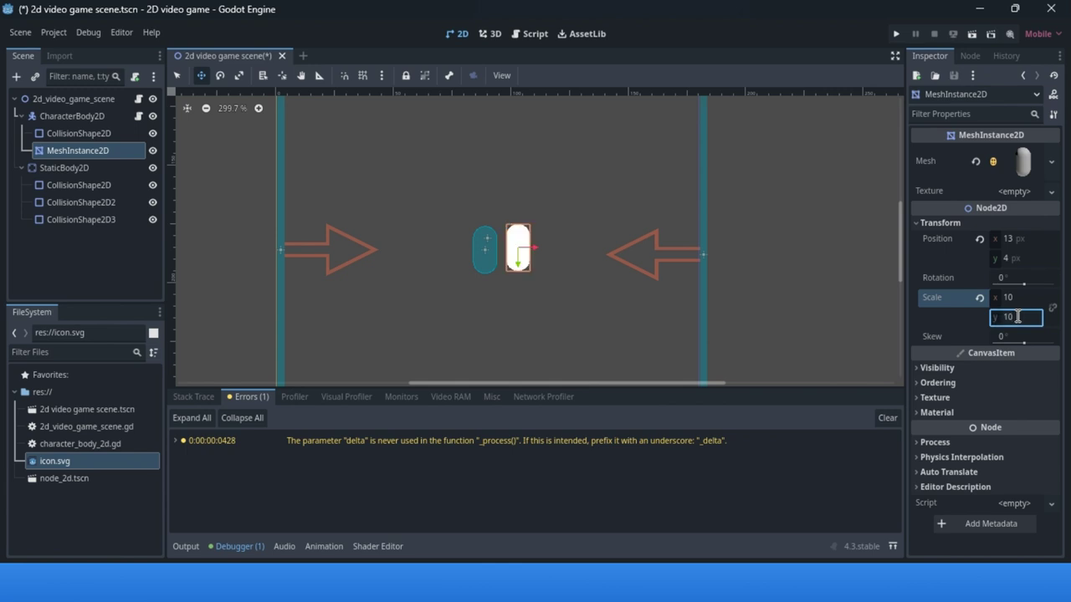
pyautogui.moveTo(506, 240); pyautogui.dragTo(484, 238)
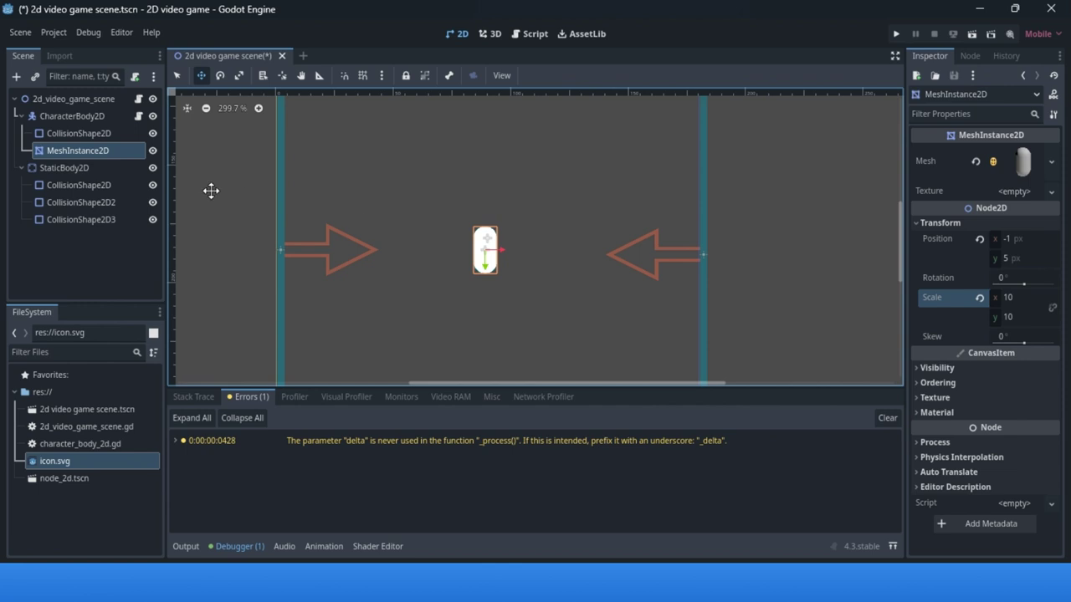
pyautogui.click(80, 136)
# - Move CollisionShape2D below MeshInstance2D under CharacterBody2D and zoom around the capsule
pyautogui.moveTo(82, 136); pyautogui.dragTo(85, 159)
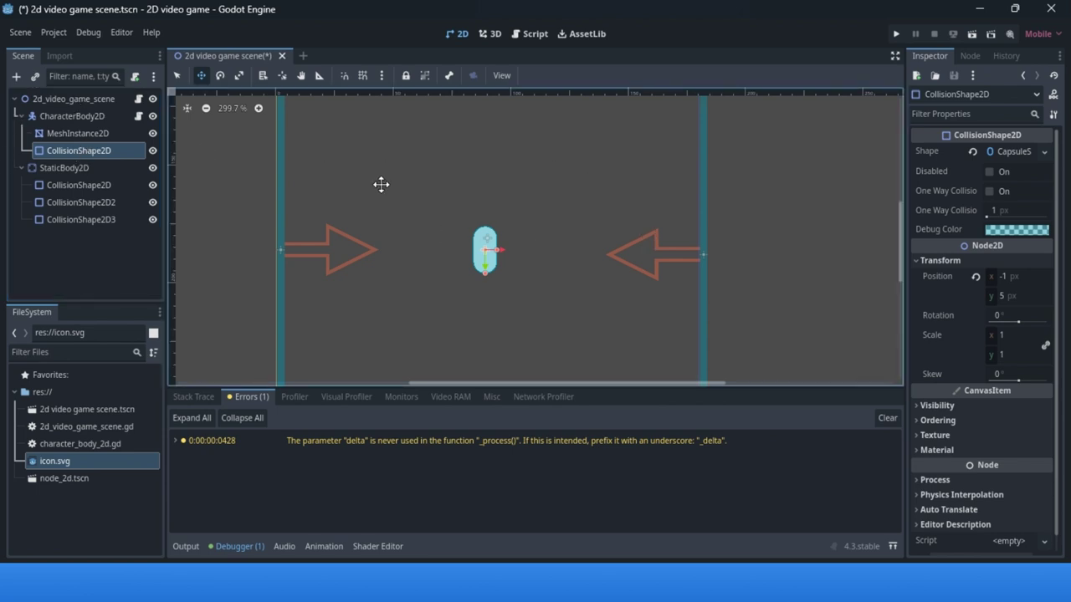
pyautogui.scroll(6, 492, 244)
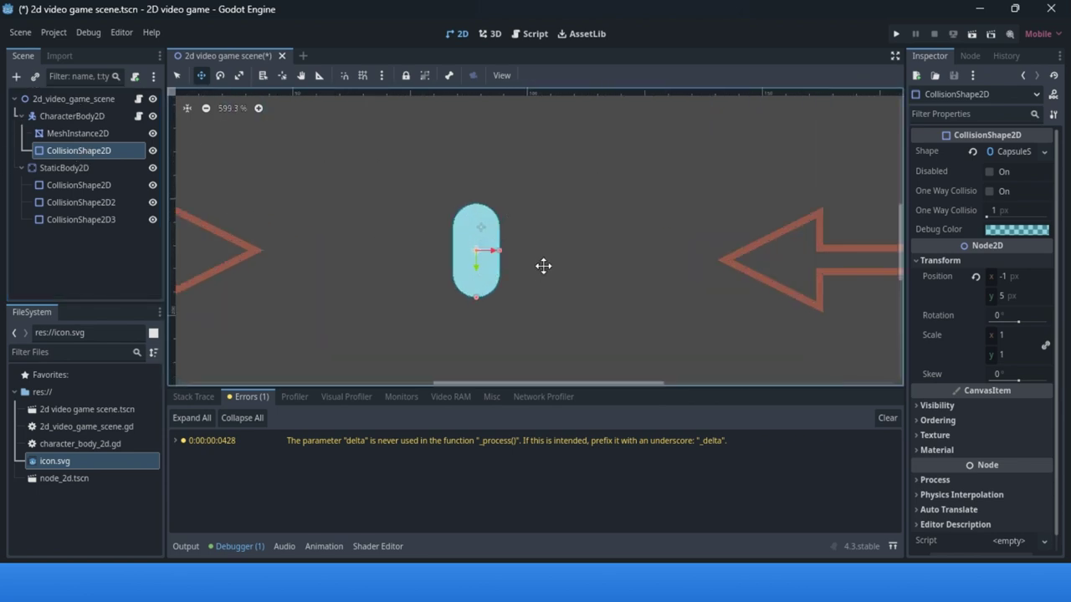
pyautogui.scroll(6, 443, 285)
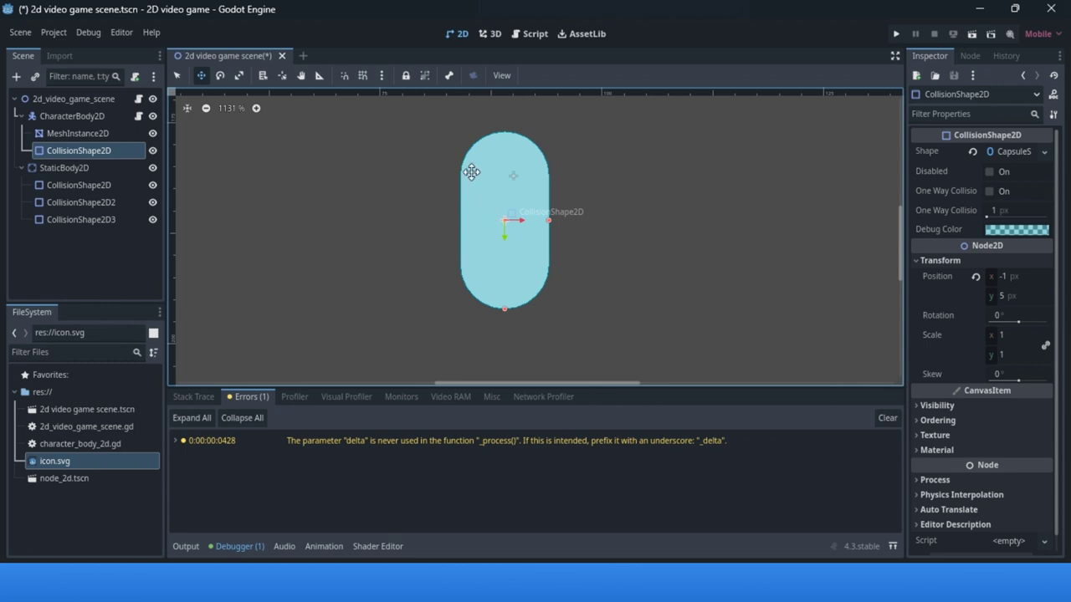
pyautogui.scroll(-7, 445, 198)
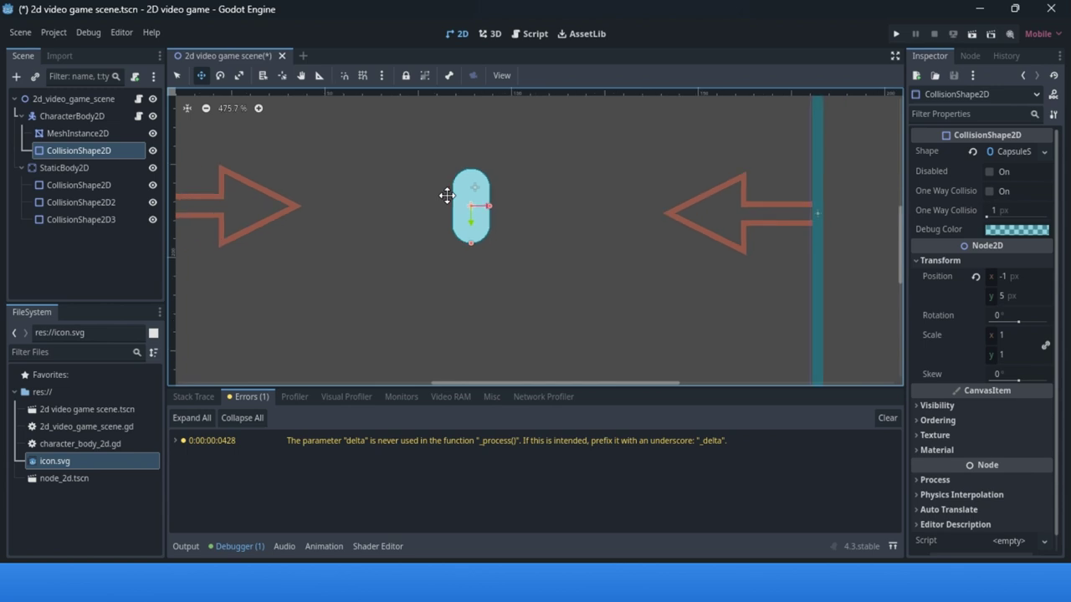
pyautogui.scroll(-3, 448, 195)
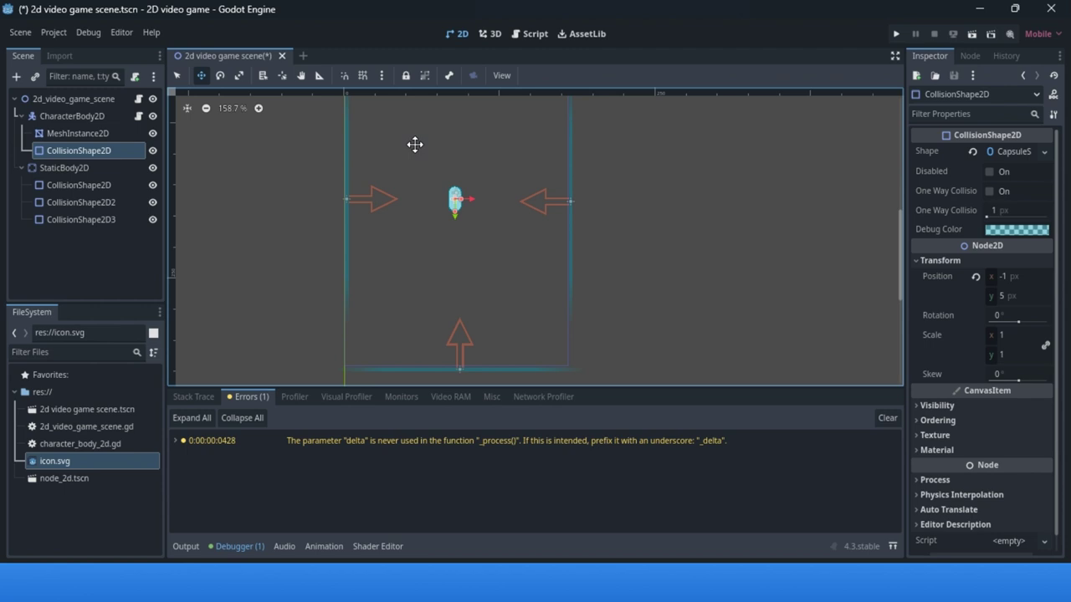
pyautogui.scroll(-1, 427, 167)
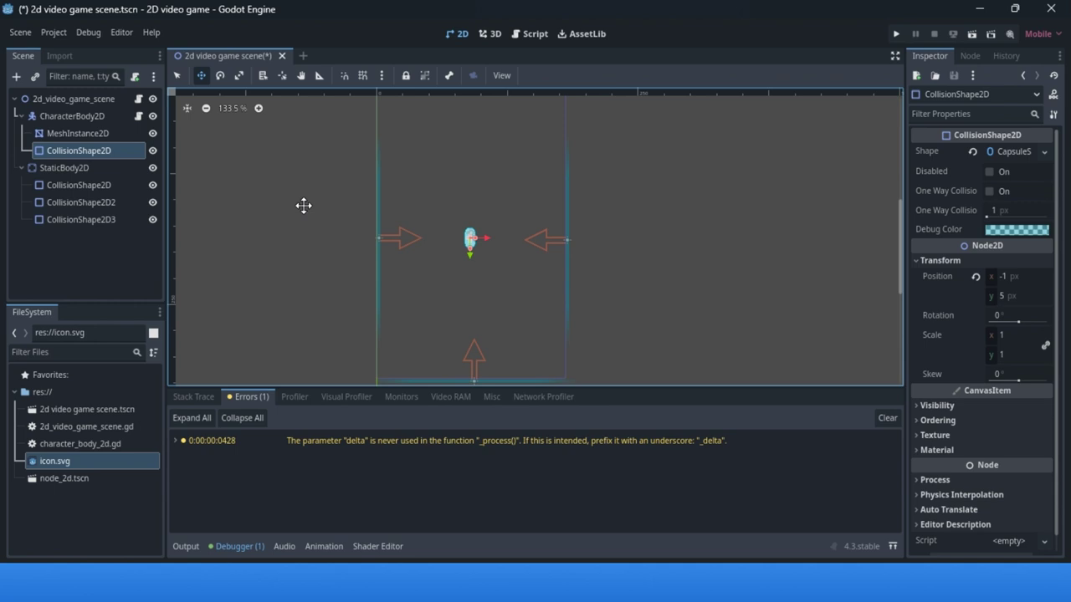
# - Add a ColorRect under the root node, found by searching 'Color', and bring it into view
pyautogui.click(78, 97)
pyautogui.click(16, 77)
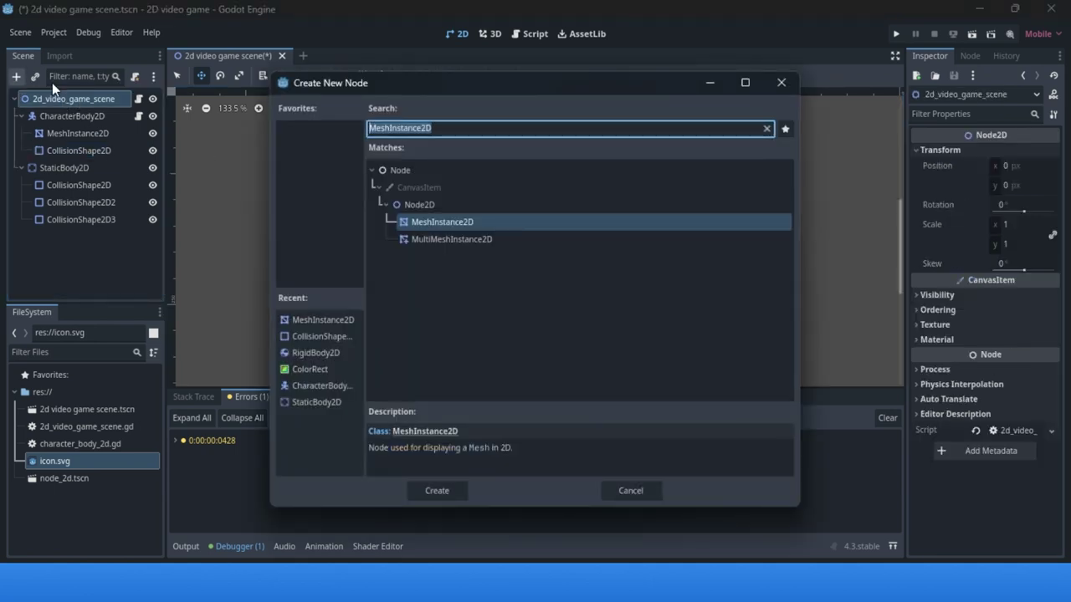
pyautogui.click(316, 369)
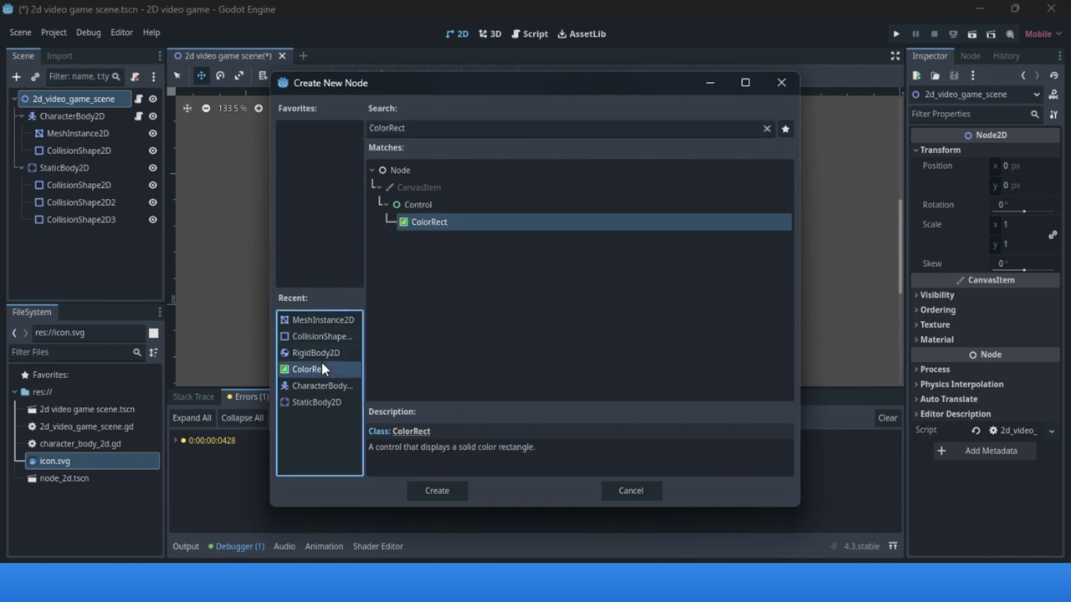
pyautogui.moveTo(371, 128); pyautogui.dragTo(433, 123)
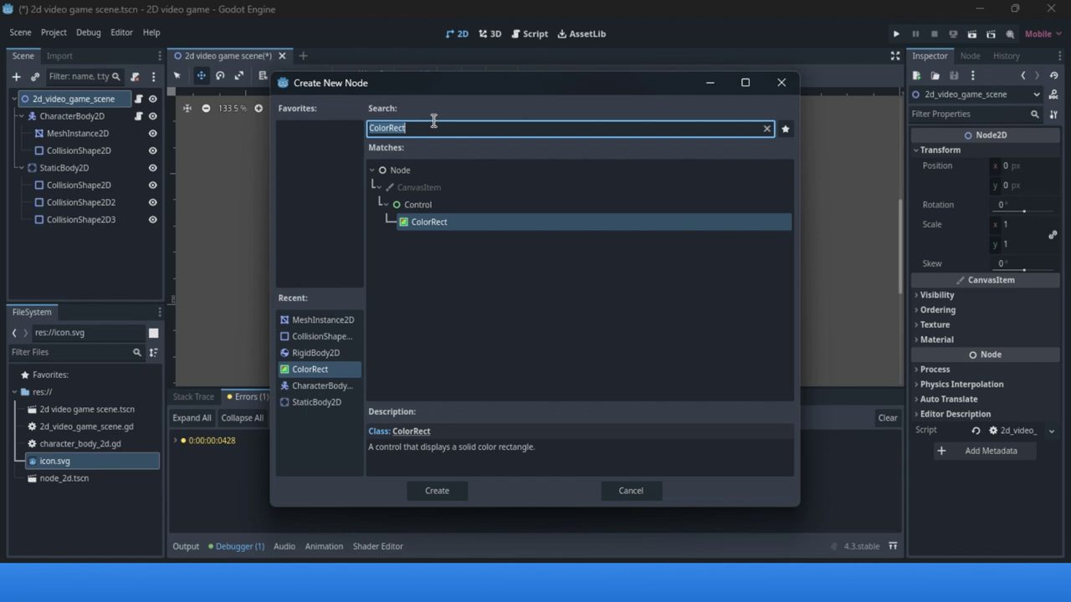
pyautogui.write('Color')
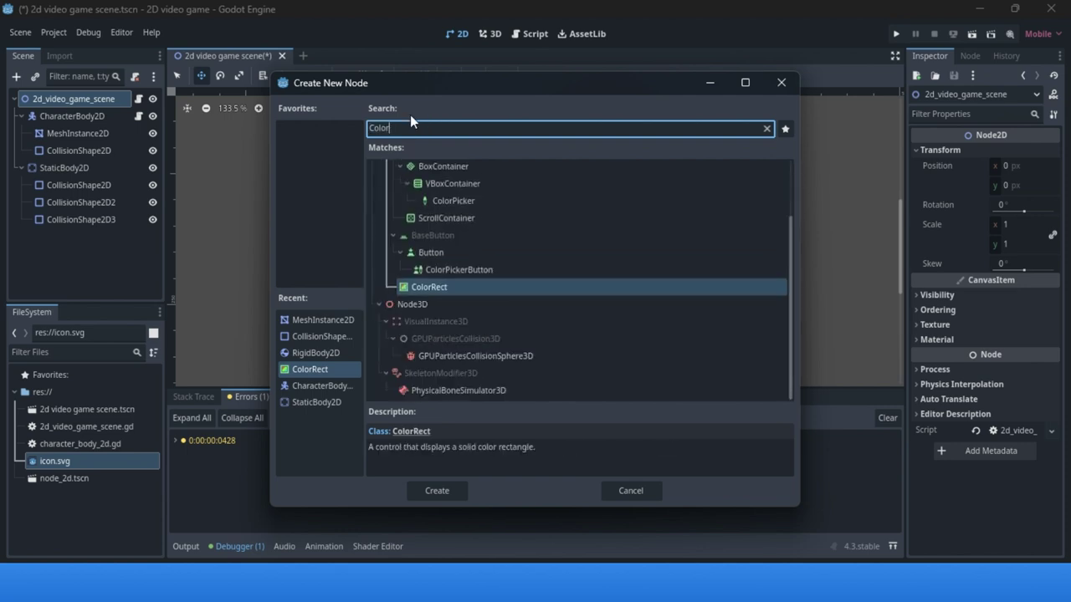
pyautogui.click(444, 492)
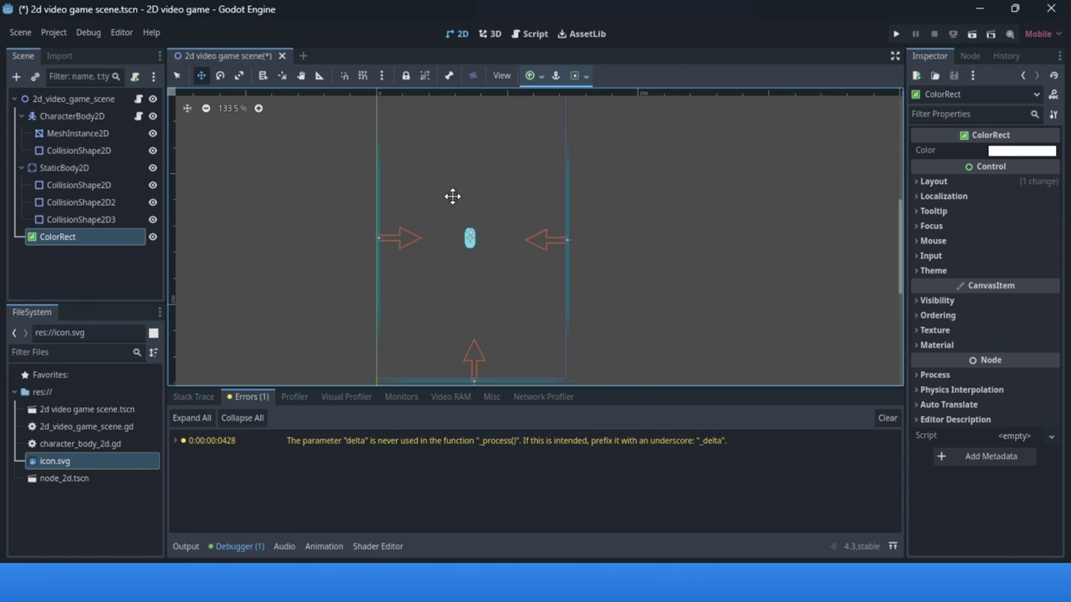
pyautogui.moveTo(485, 153); pyautogui.dragTo(490, 253, button='middle')
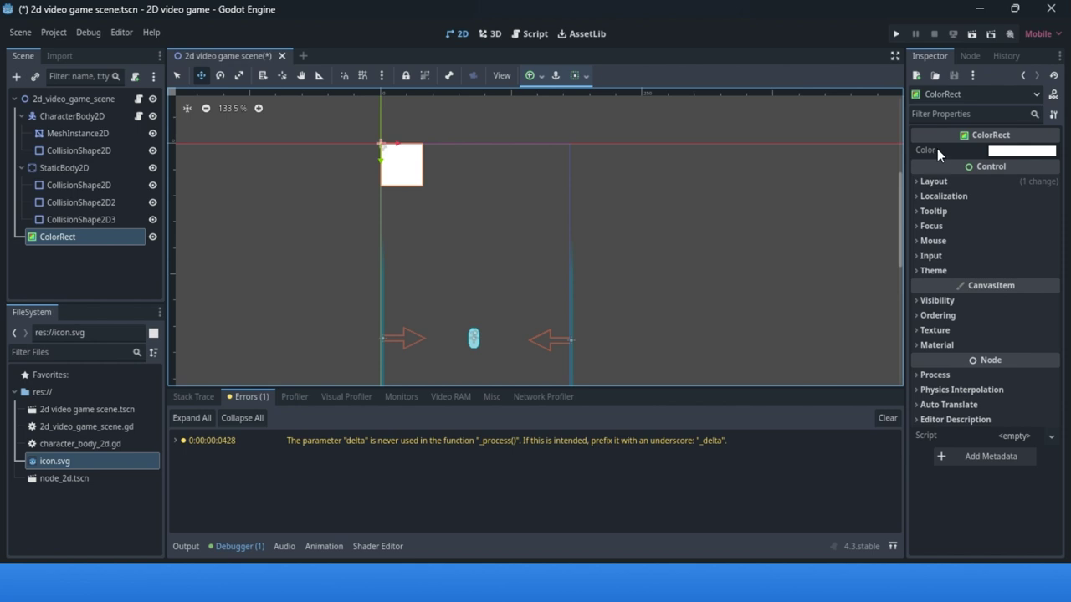
# - Stretch the ColorRect wider and much taller to cover the play area between the walls
pyautogui.click(71, 238)
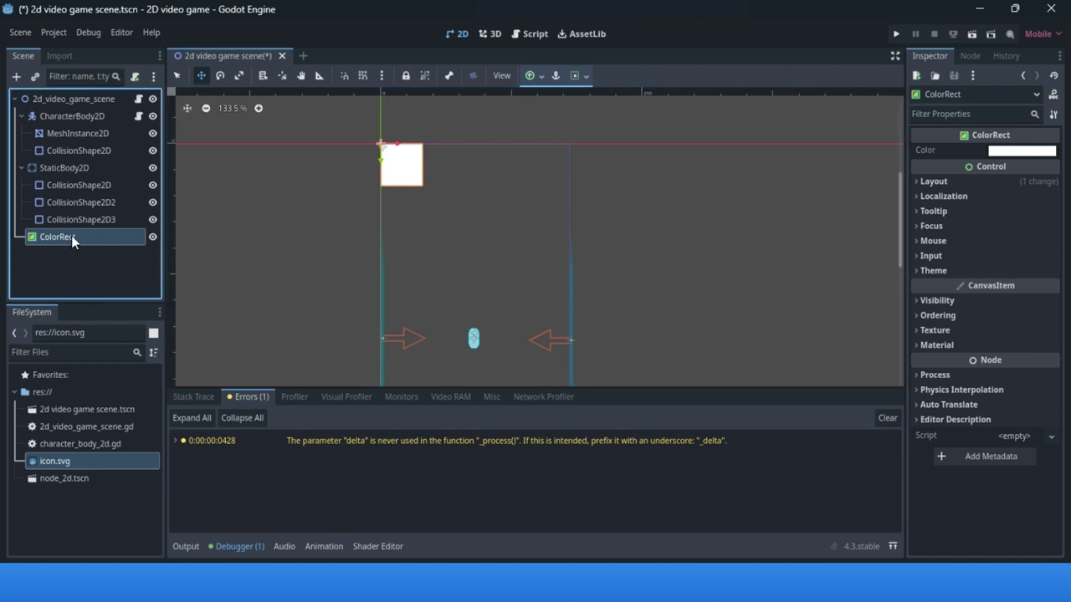
pyautogui.click(176, 75)
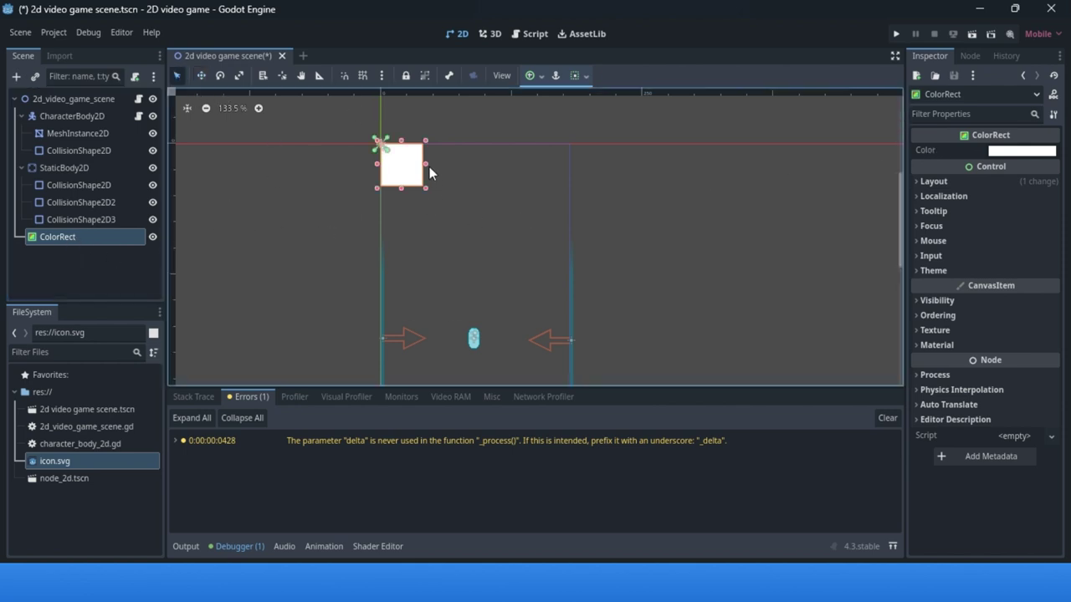
pyautogui.moveTo(425, 164); pyautogui.dragTo(572, 159)
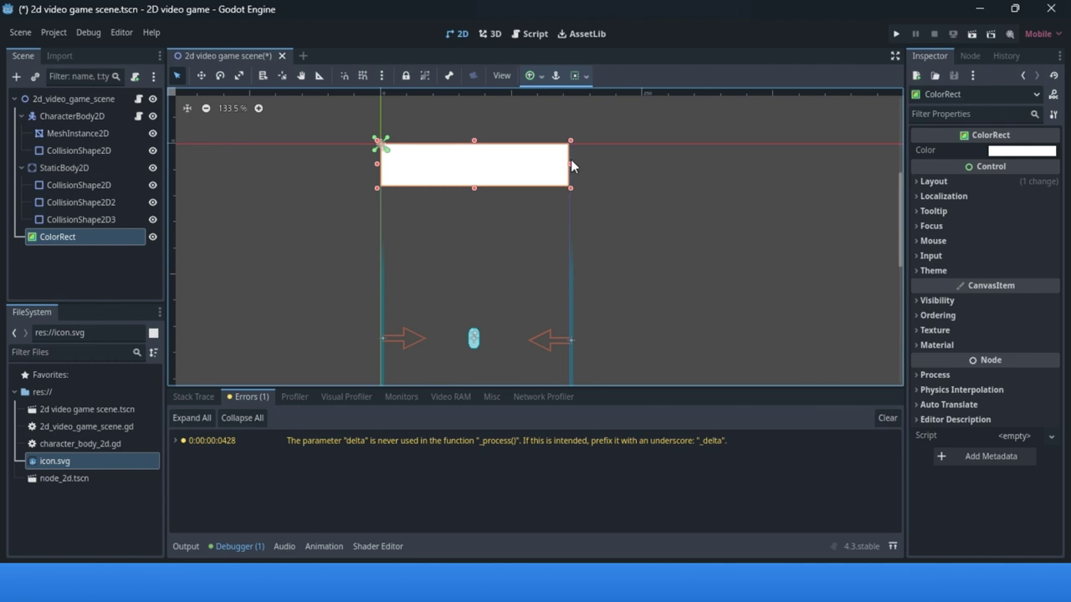
pyautogui.moveTo(473, 197); pyautogui.dragTo(474, 381)
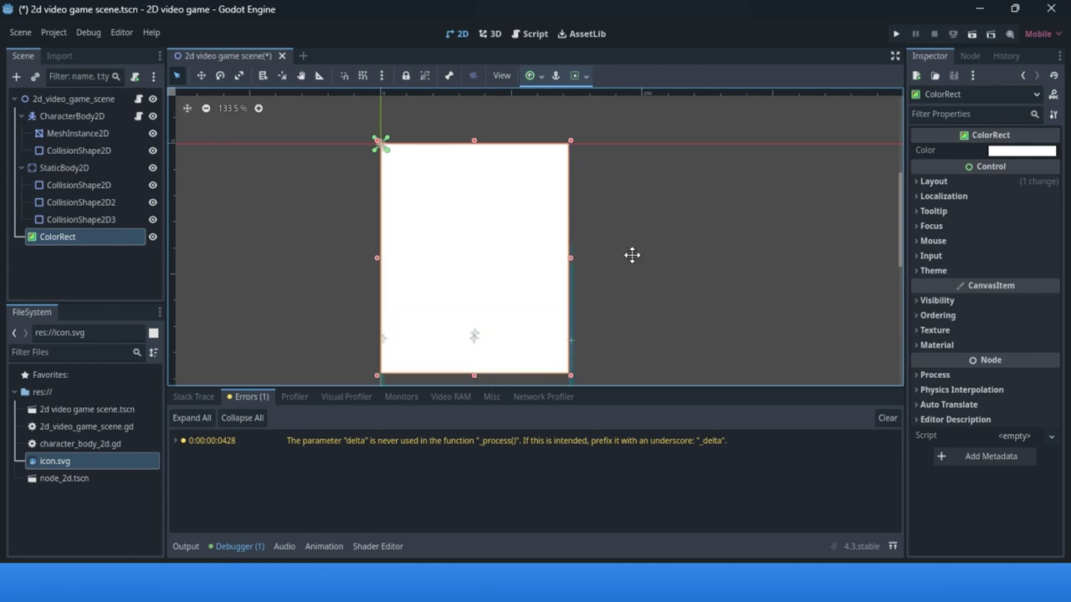
pyautogui.moveTo(631, 254); pyautogui.dragTo(629, 104, button='middle')
pyautogui.moveTo(472, 225); pyautogui.dragTo(485, 333)
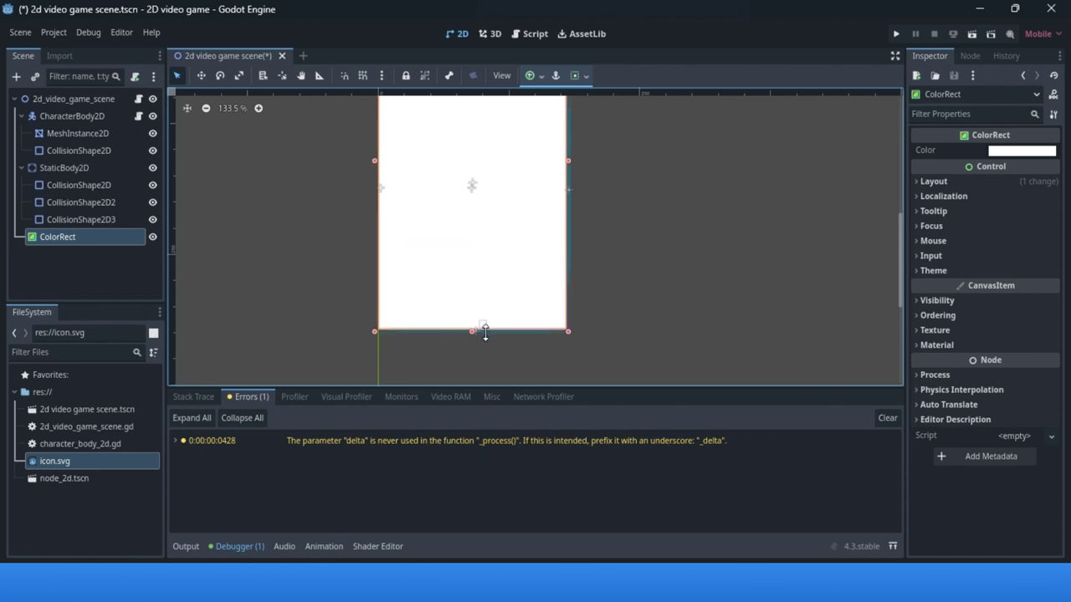
# - Set the ColorRect's Color to grey #9d9d9d
pyautogui.click(1011, 153)
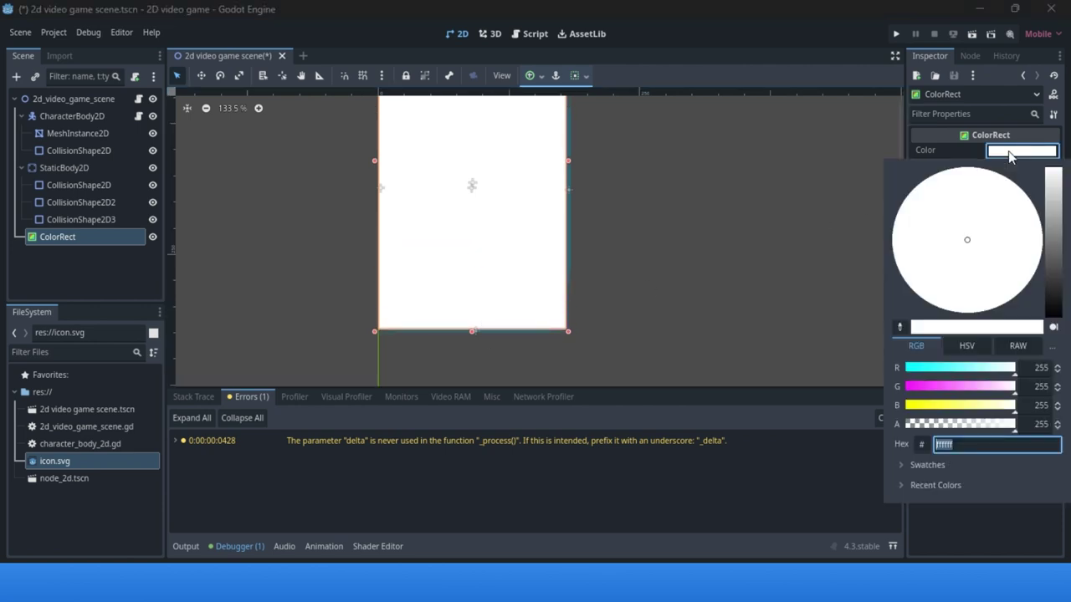
pyautogui.moveTo(1054, 215); pyautogui.dragTo(1058, 227)
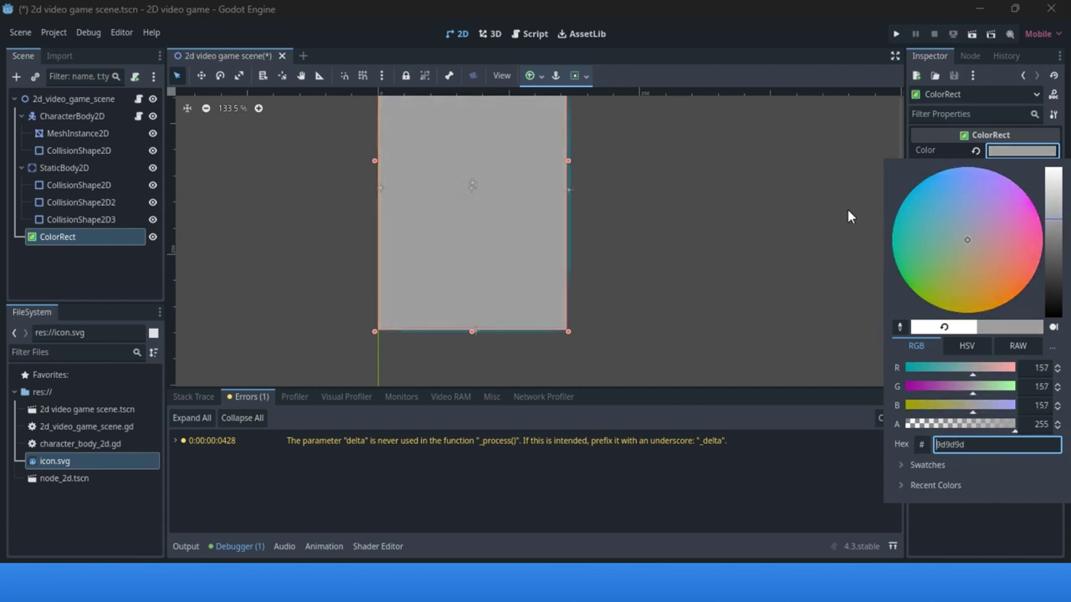
pyautogui.click(619, 164)
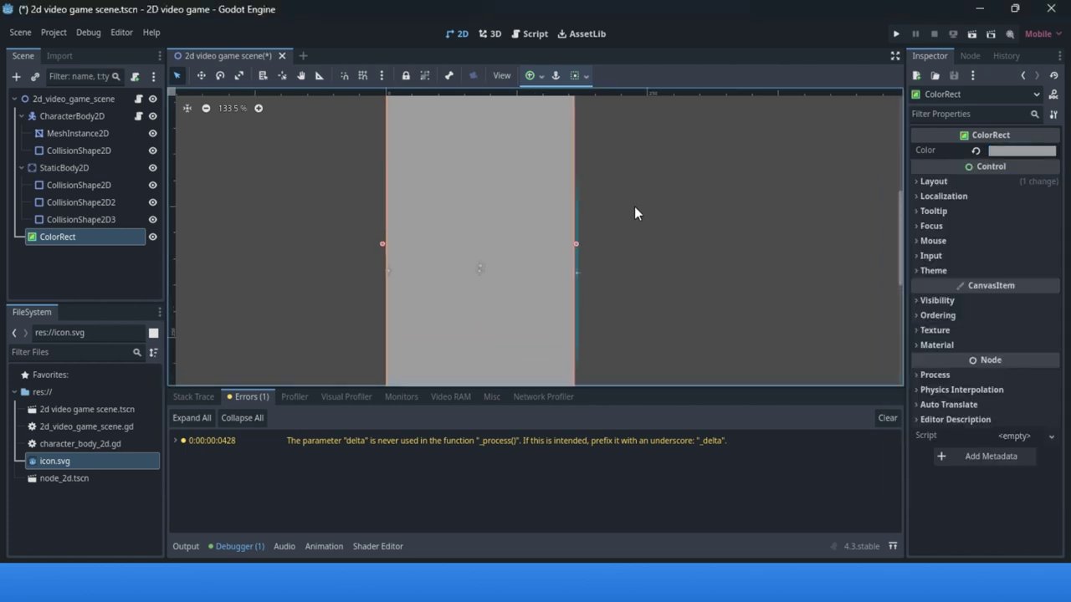
# - Drag ColorRect up in the Scene dock to sit first, directly under 2d_video_game_scene
pyautogui.scroll(-2, 635, 210)
pyautogui.moveTo(705, 193); pyautogui.dragTo(610, 175, button='middle')
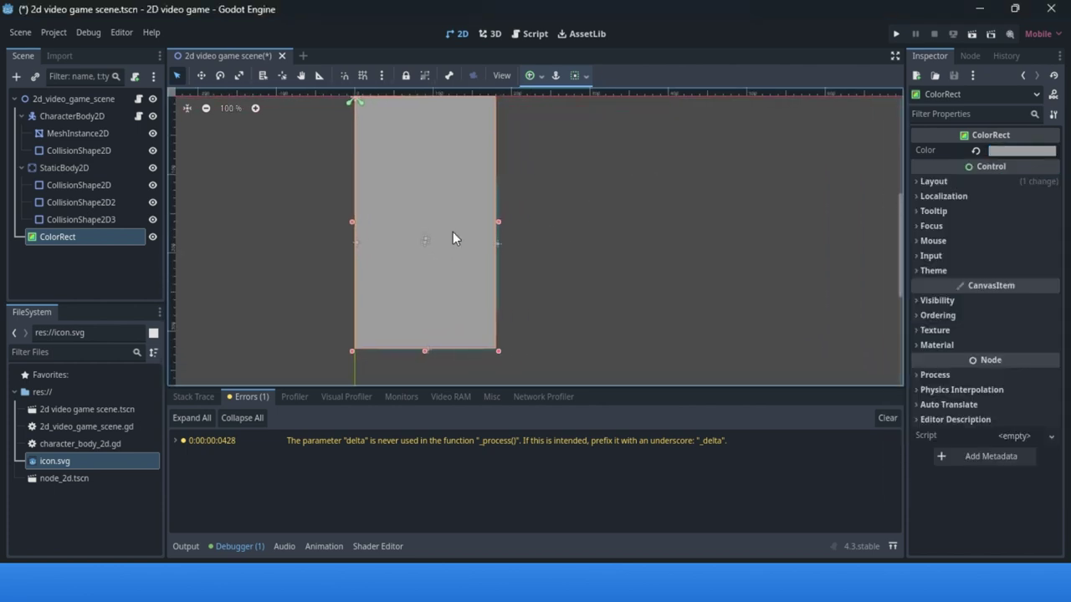
pyautogui.scroll(6, 410, 259)
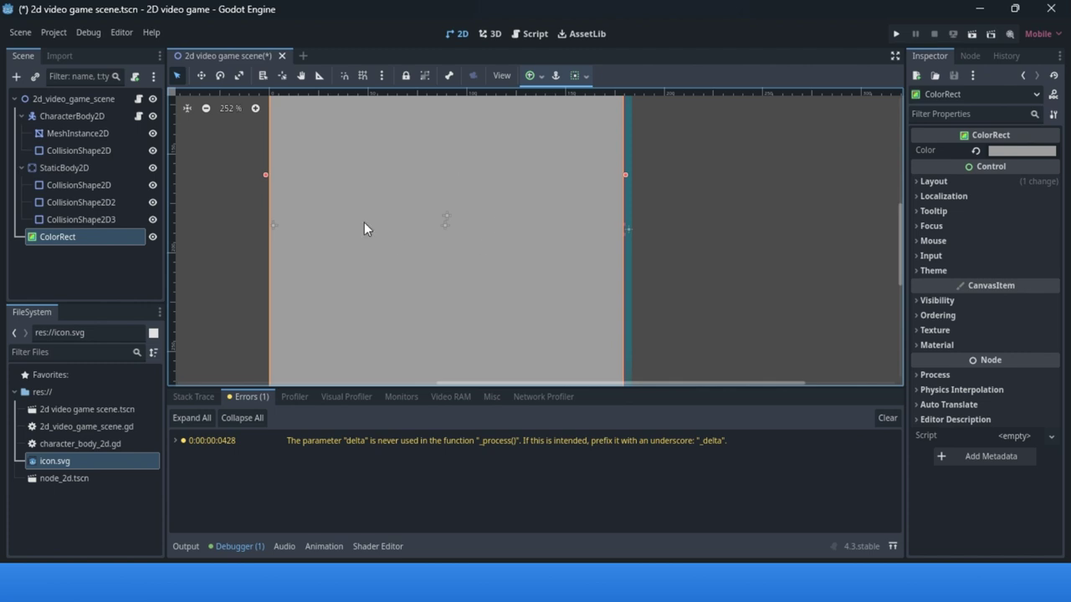
pyautogui.scroll(-5, 526, 193)
pyautogui.moveTo(528, 194)
pyautogui.mouseDown(button='middle')
pyautogui.moveTo(591, 153)
pyautogui.moveTo(548, 203)
pyautogui.mouseUp(button='middle')
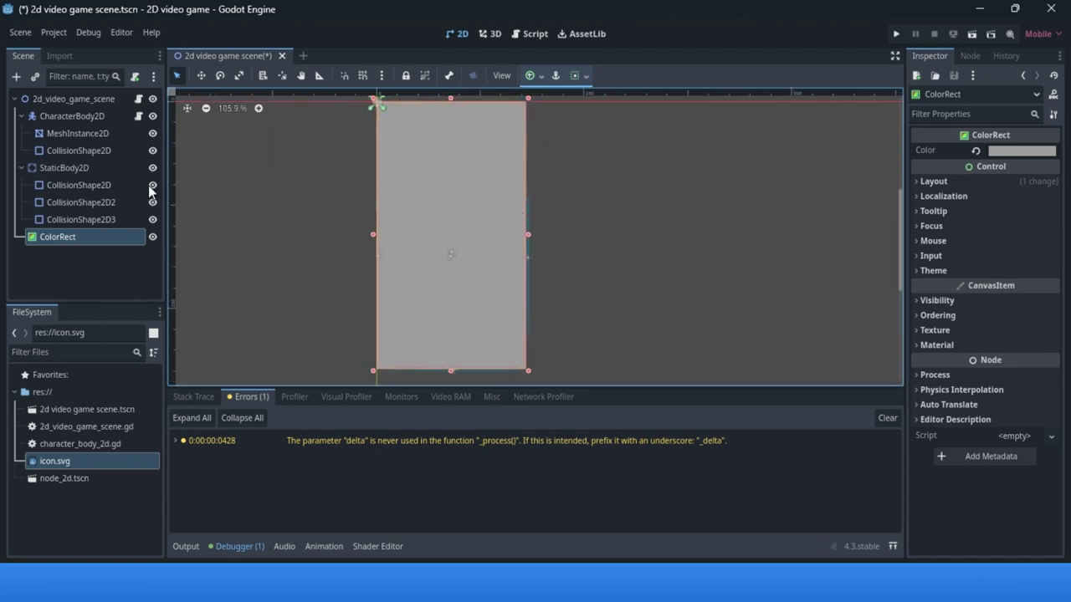
pyautogui.click(235, 237)
pyautogui.click(73, 219)
pyautogui.click(67, 238)
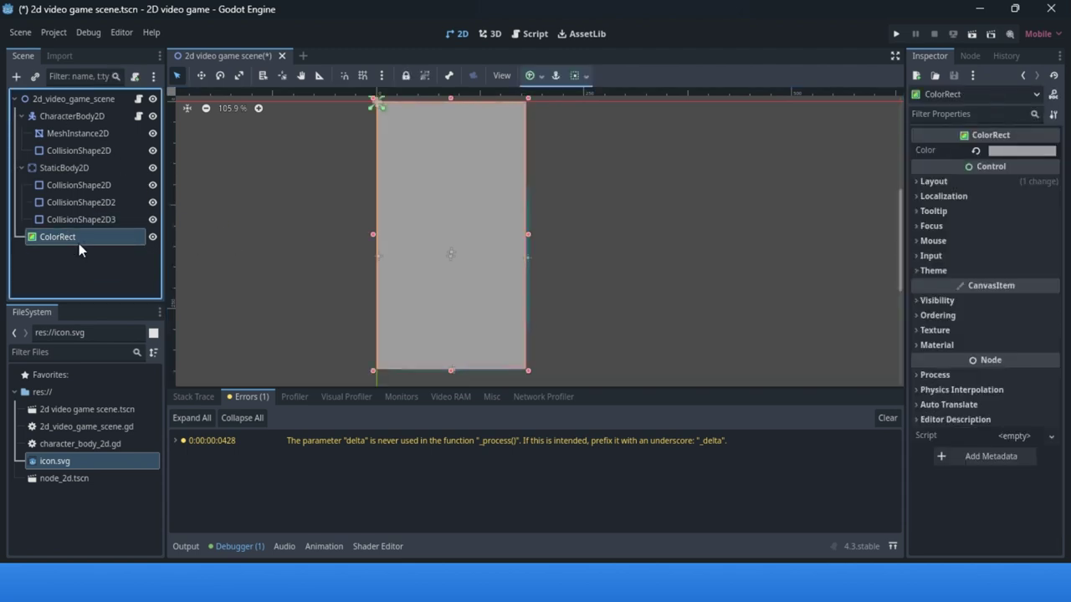
pyautogui.moveTo(79, 243); pyautogui.dragTo(53, 105)
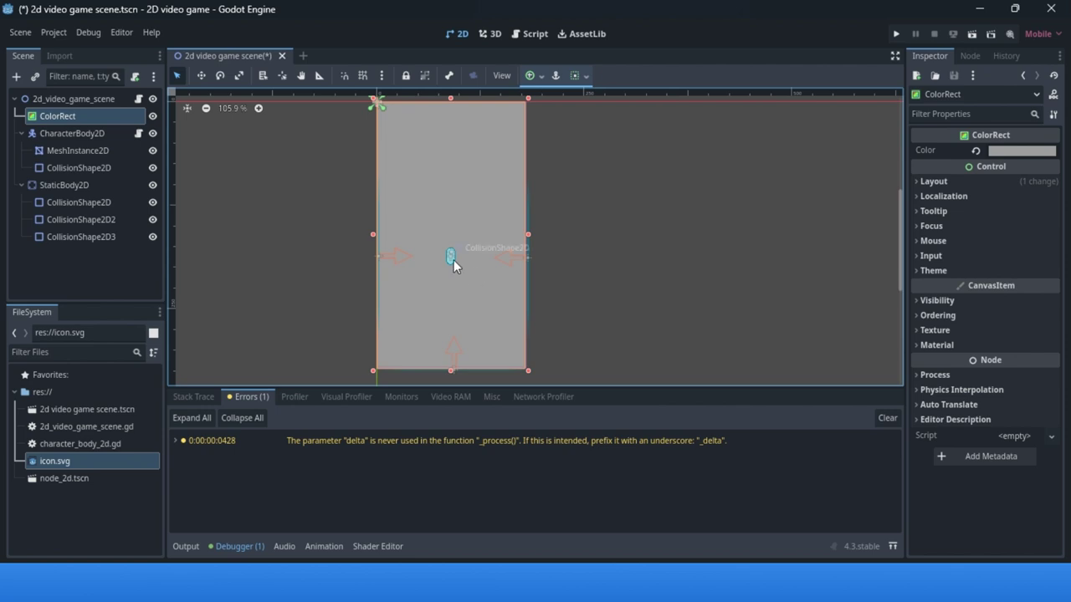
pyautogui.click(83, 185)
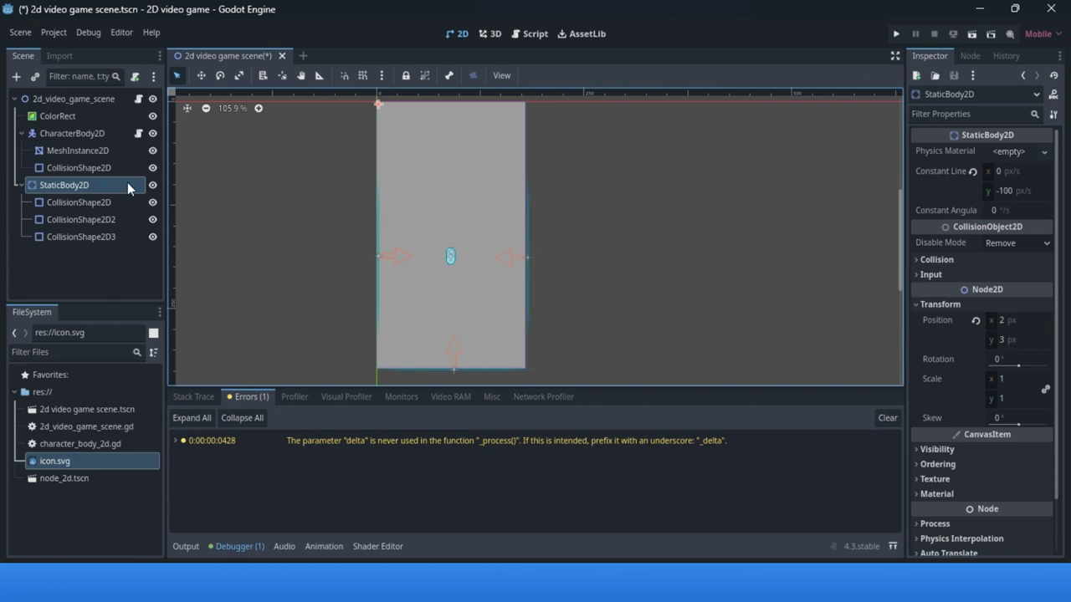
pyautogui.click(110, 219)
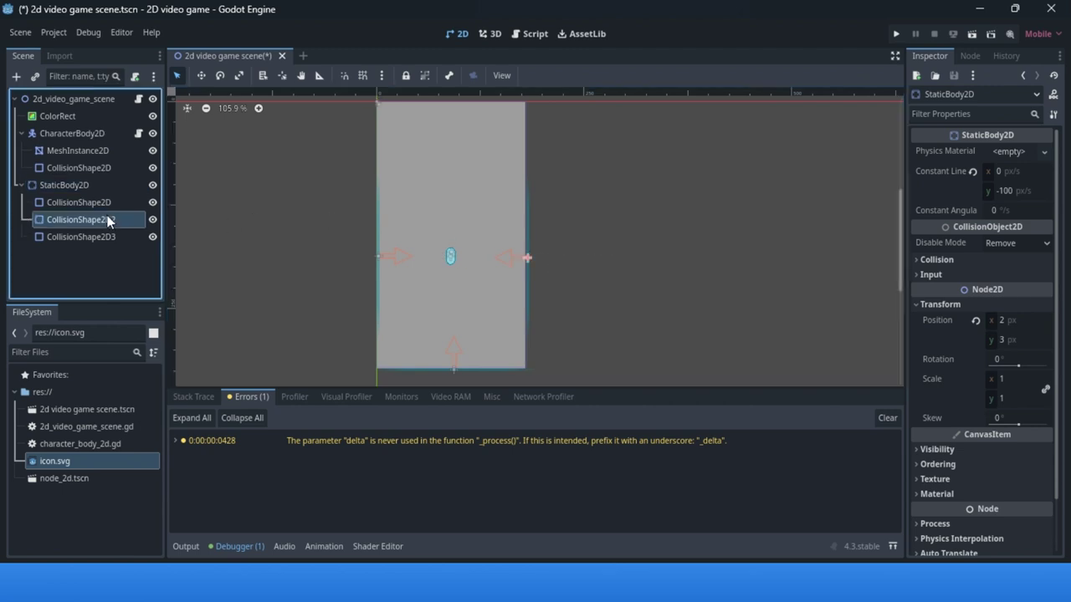
pyautogui.click(202, 76)
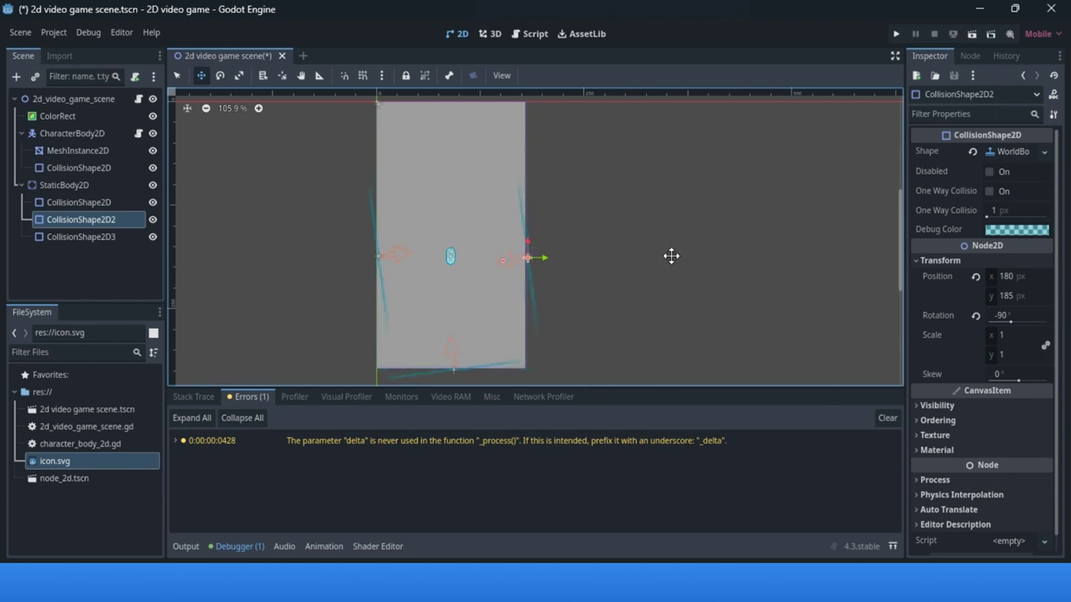
pyautogui.click(177, 77)
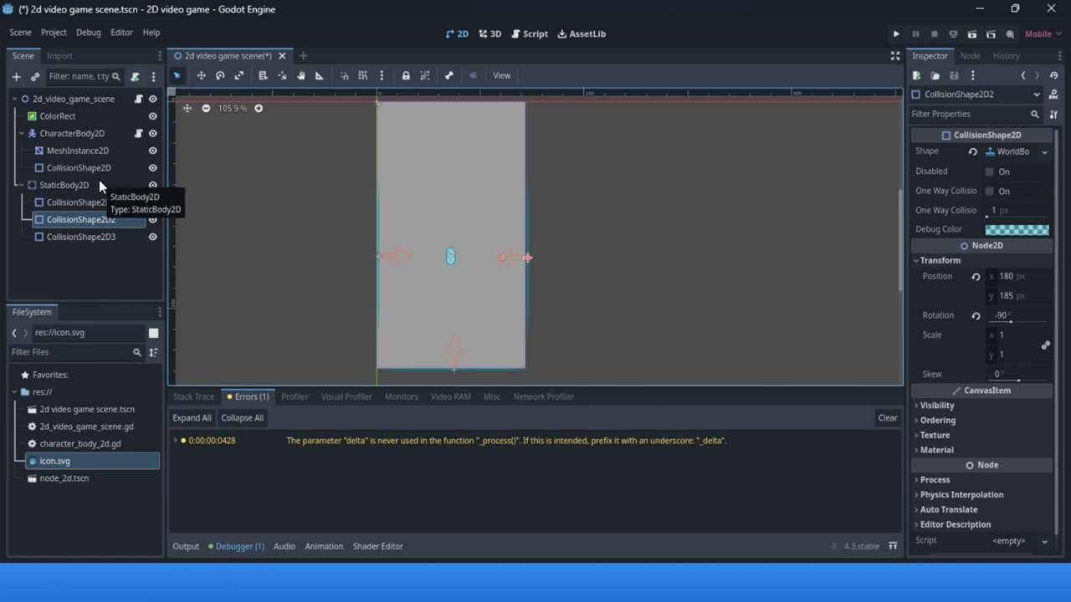
pyautogui.click(84, 117)
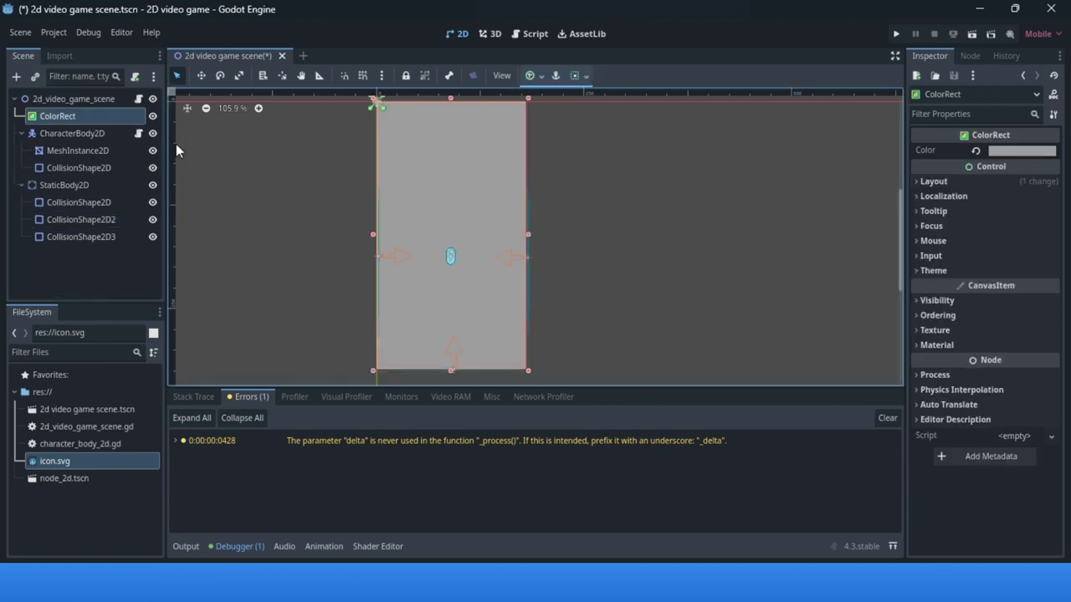
# - Run the current scene, saving it, close the game window, then select StaticBody2D
pyautogui.click(972, 33)
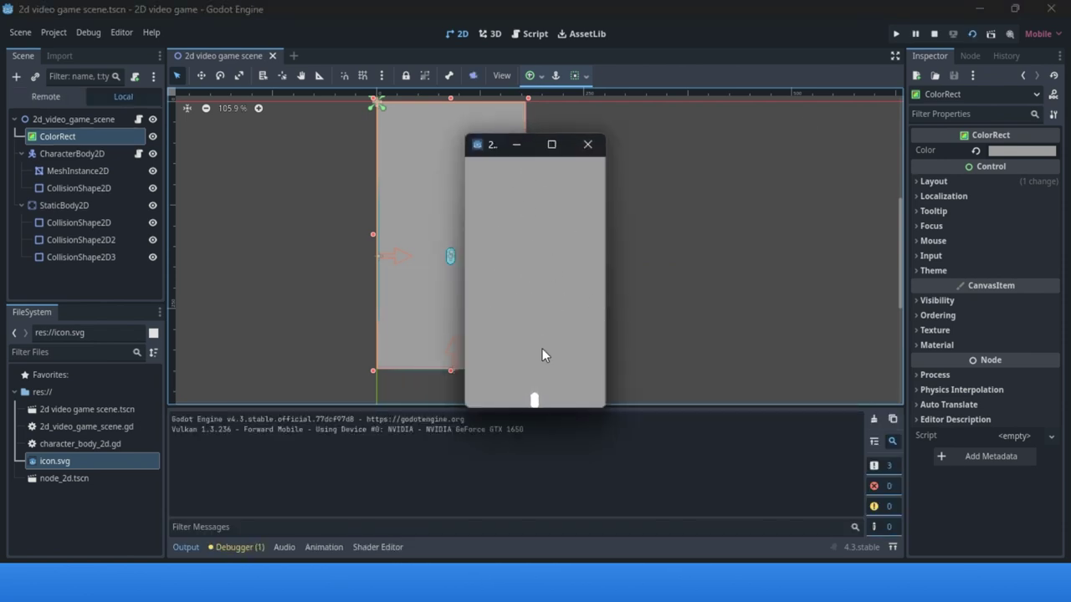
pyautogui.click(588, 144)
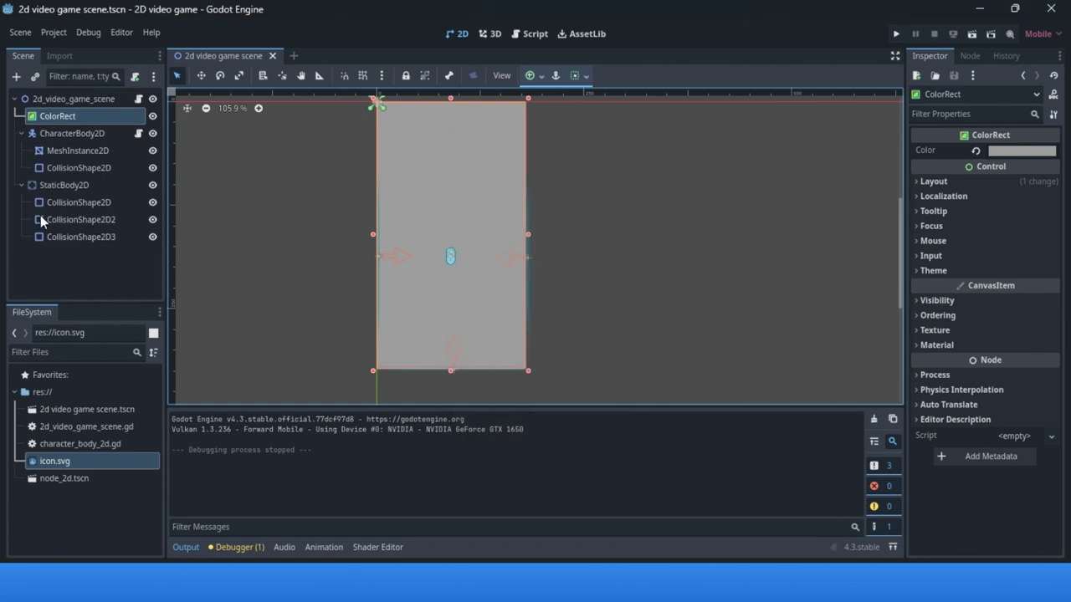
pyautogui.click(50, 185)
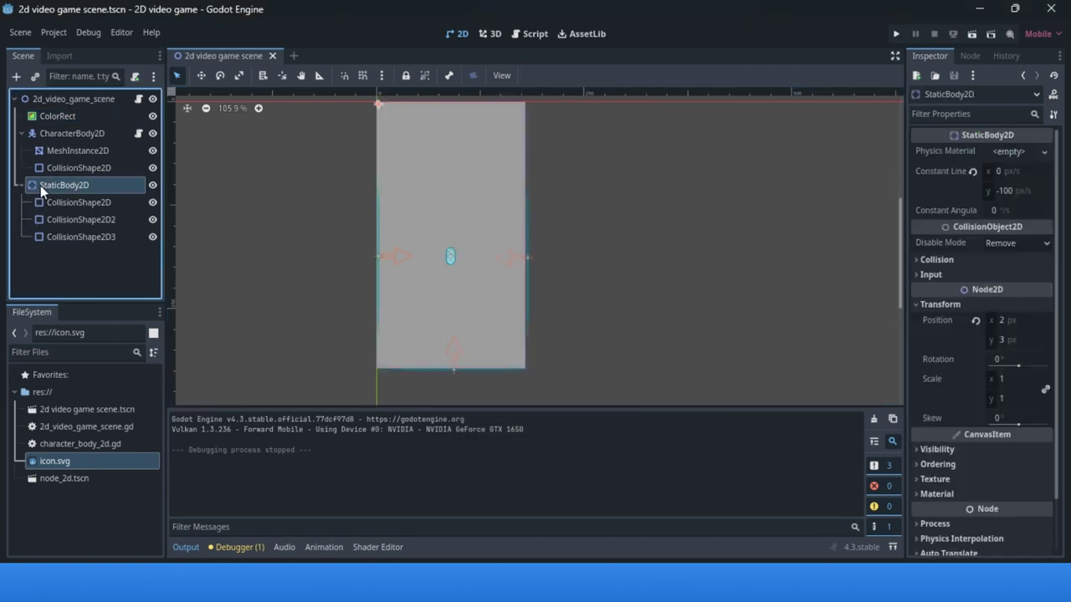
# - Zero the walls' constant linear velocity and test-run the scene, moving the capsule left and right
pyautogui.click(973, 171)
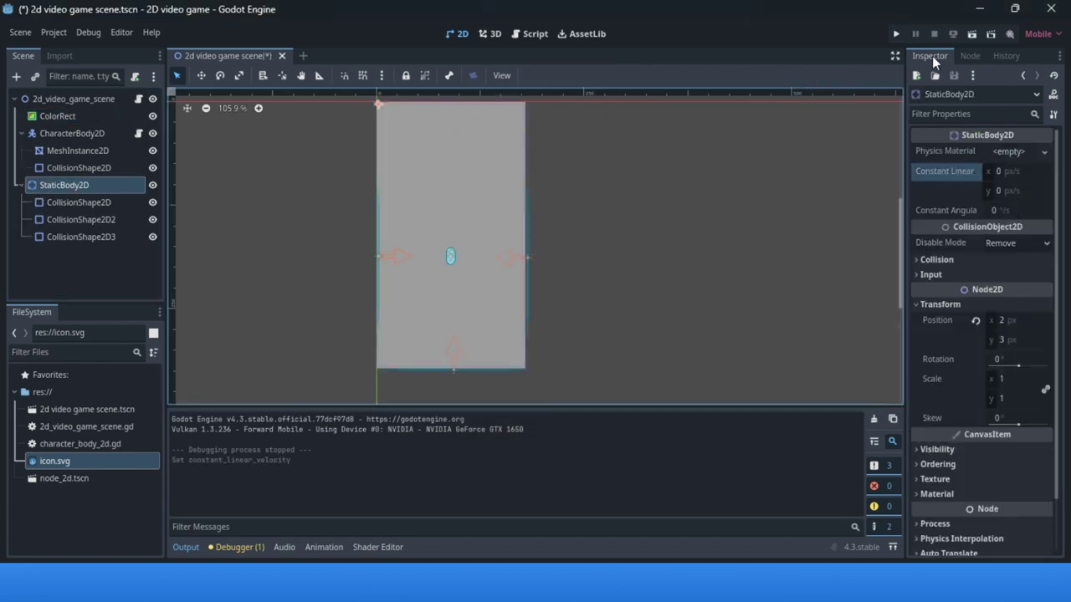
pyautogui.click(970, 35)
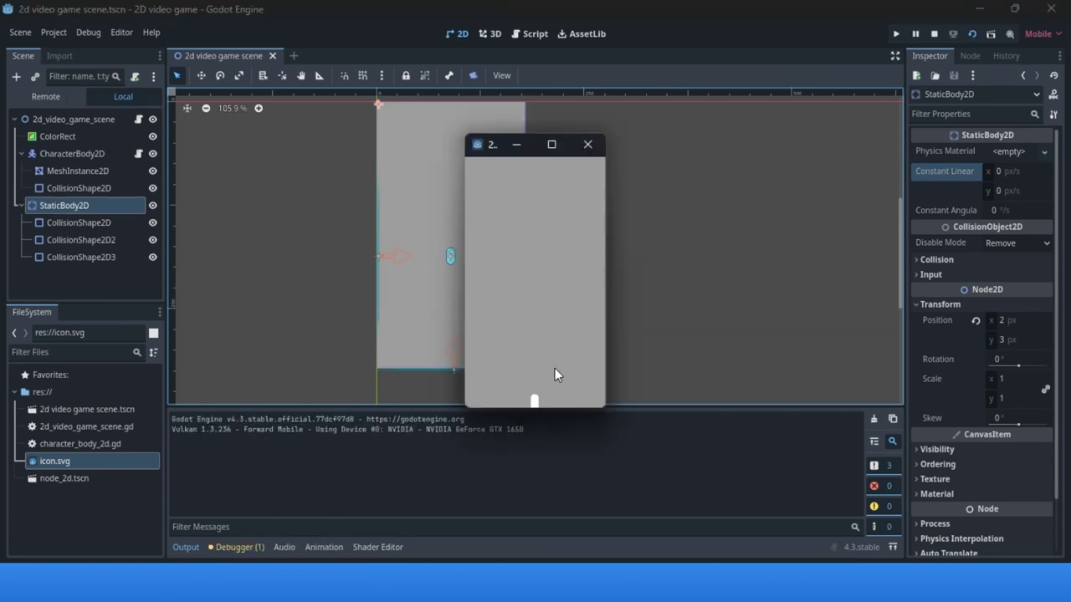
pyautogui.press('Left')
pyautogui.press('Right')
pyautogui.press('Left')
# - Close the test game and nudge the StaticBody2D walls to (-1, 0)
pyautogui.click(588, 146)
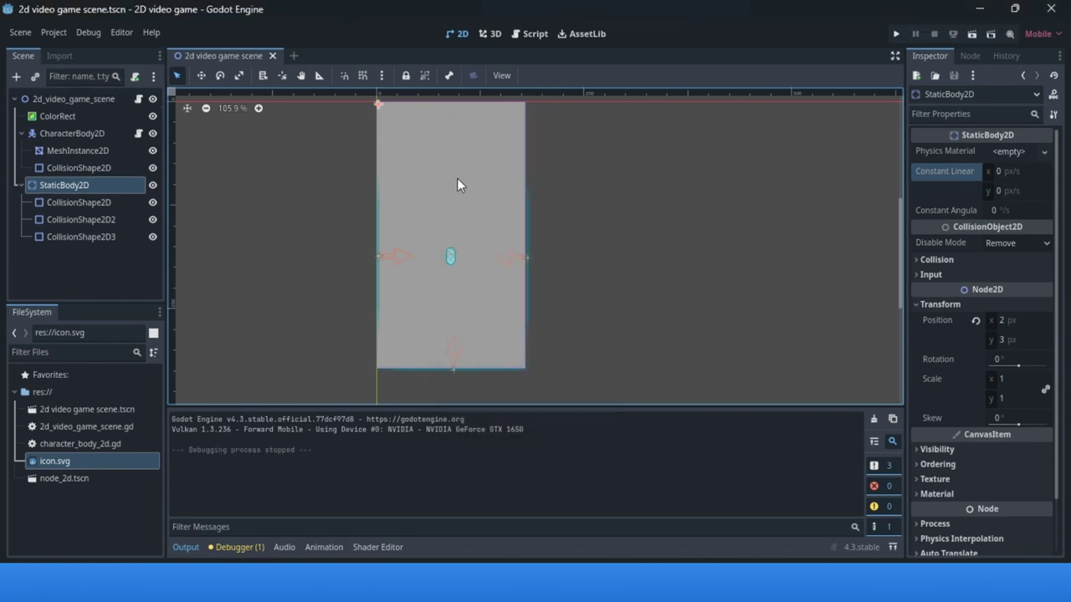
pyautogui.click(201, 75)
pyautogui.moveTo(454, 347); pyautogui.dragTo(451, 346)
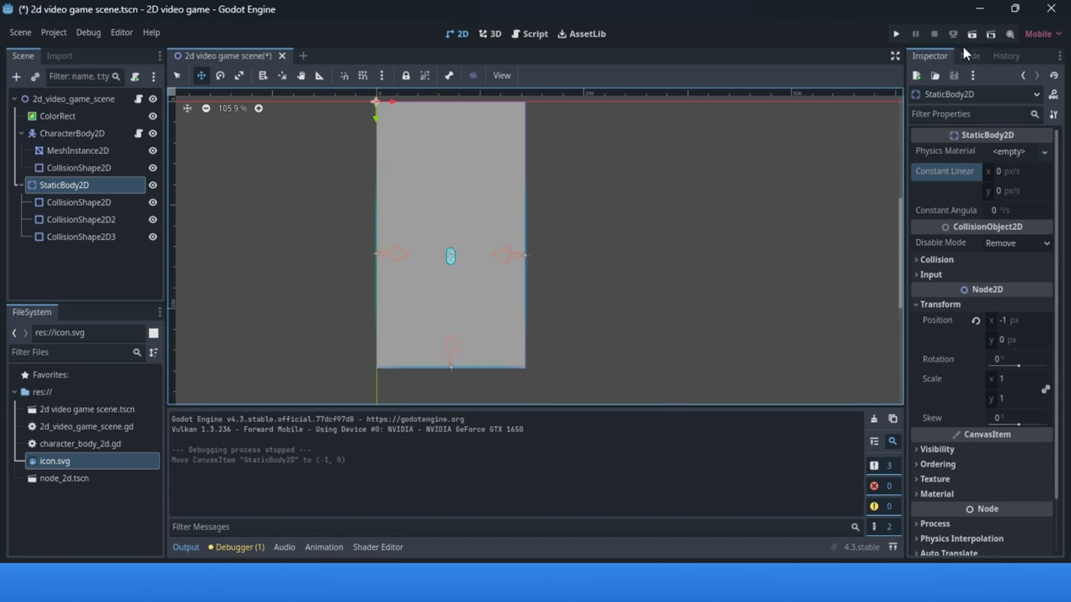
# - Run the project, steer the capsule left and right repeatedly, then close the game
pyautogui.click(896, 34)
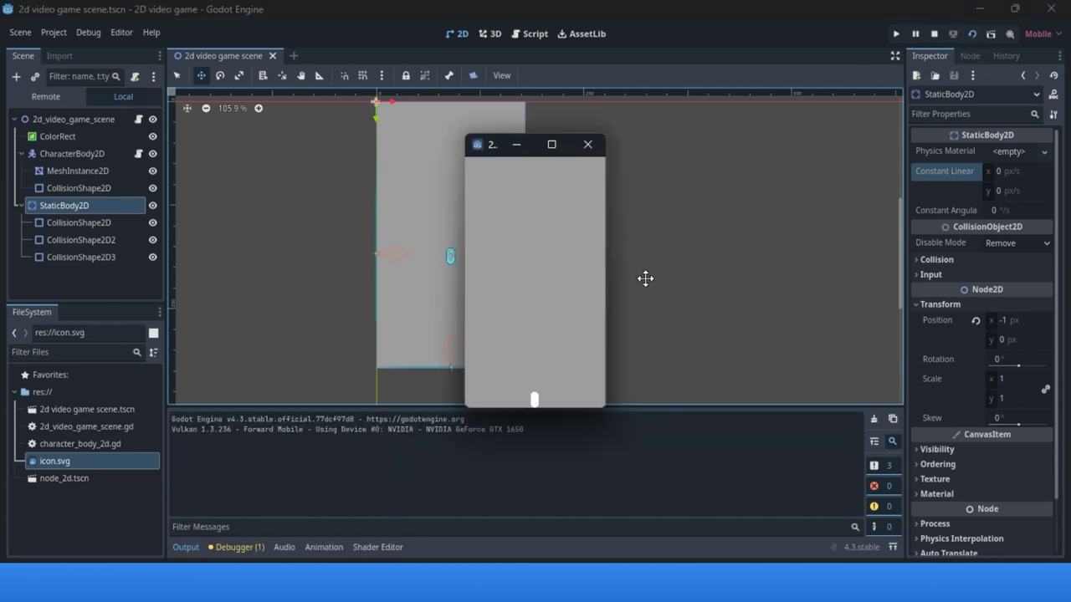
pyautogui.press('Left')
pyautogui.press('Right')
pyautogui.press('Left')
pyautogui.press('Right')
pyautogui.press('Left')
pyautogui.press('Left')
pyautogui.press('Right')
pyautogui.press('Right')
pyautogui.press('Left')
pyautogui.press('Right')
pyautogui.press('Left')
pyautogui.press('Right')
pyautogui.press('Left')
pyautogui.press('Right')
pyautogui.press('Left')
pyautogui.press('Right')
pyautogui.click(588, 144)
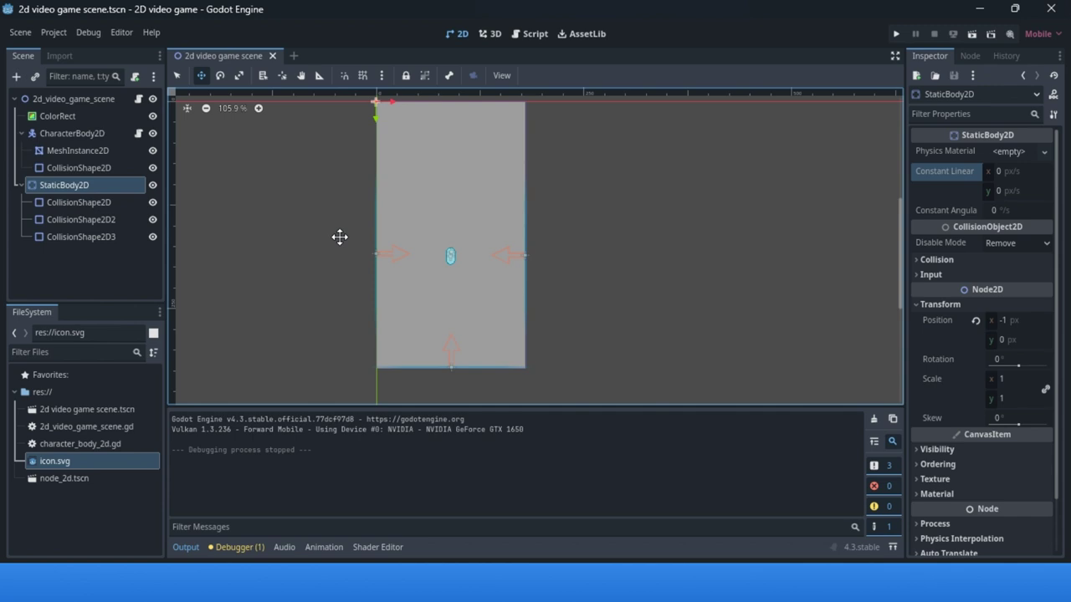
# - Add a RigidBody2D child under the 2d_video_game_scene root node
pyautogui.click(90, 98)
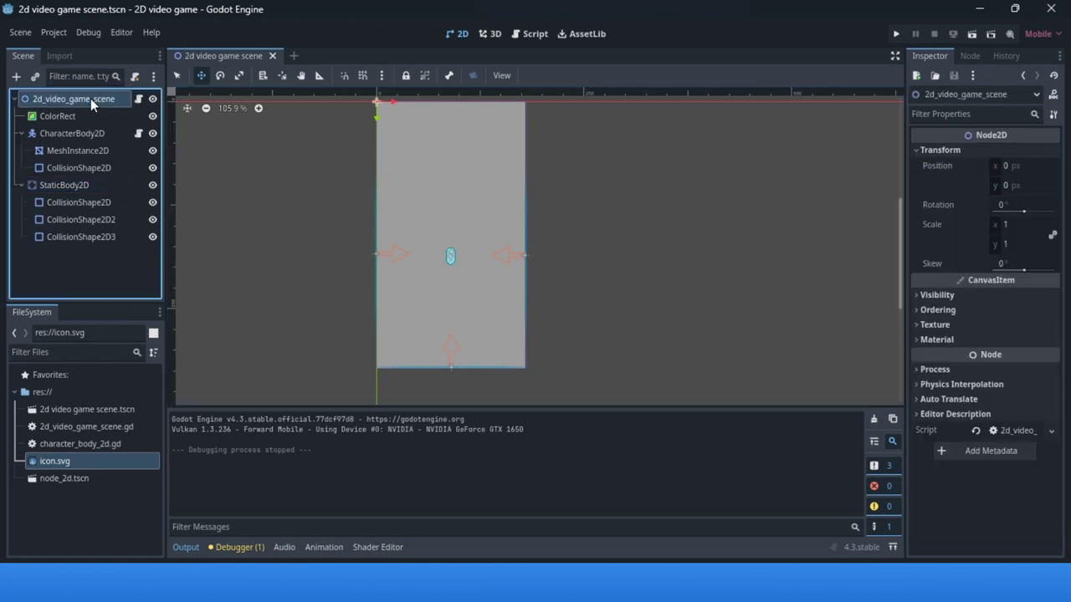
pyautogui.click(16, 76)
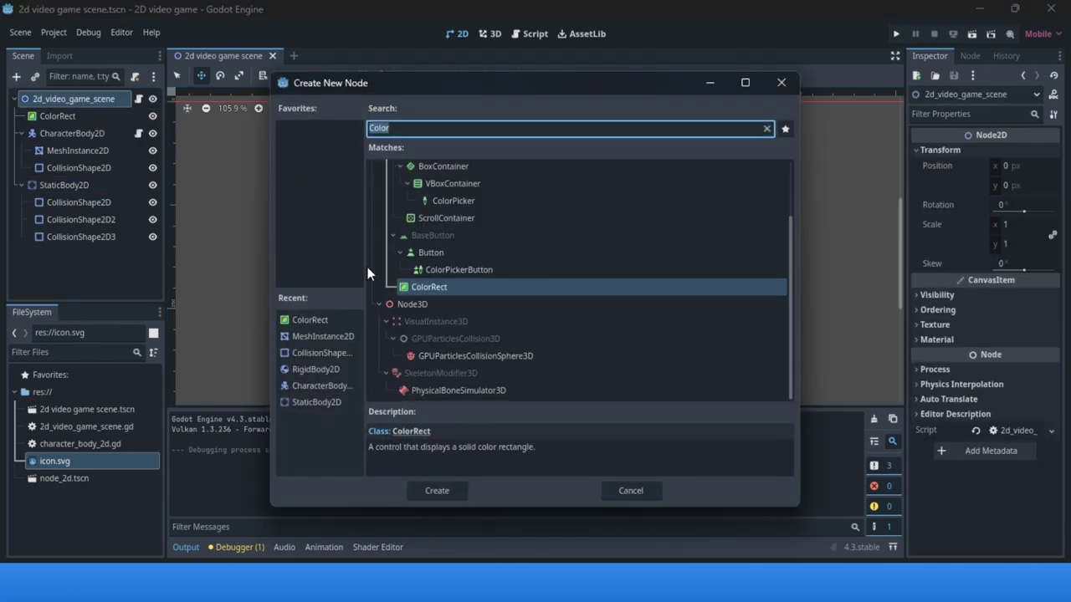
pyautogui.click(321, 369)
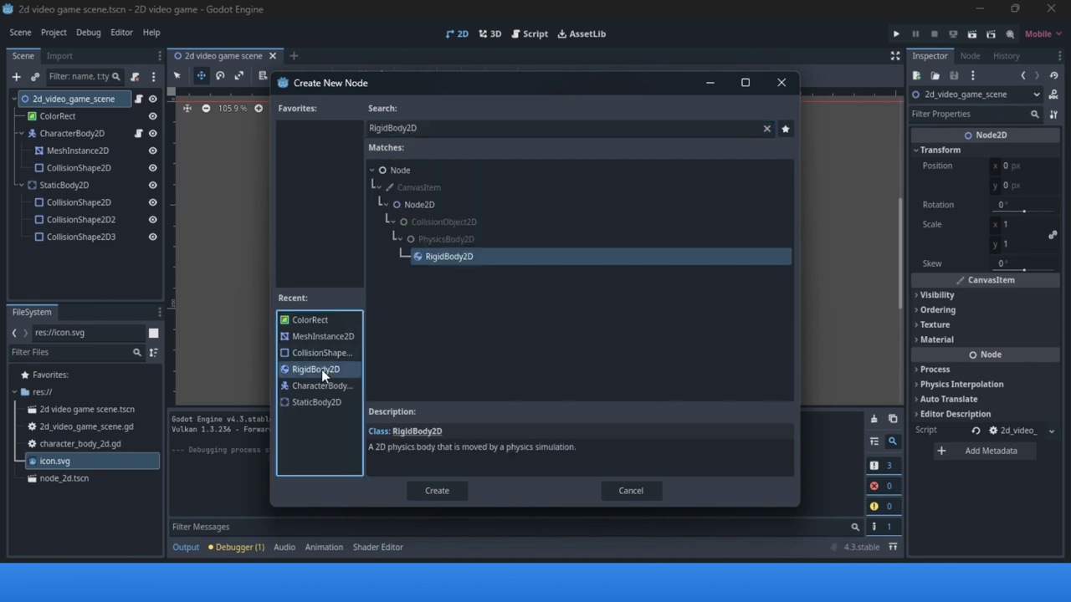
pyautogui.click(445, 491)
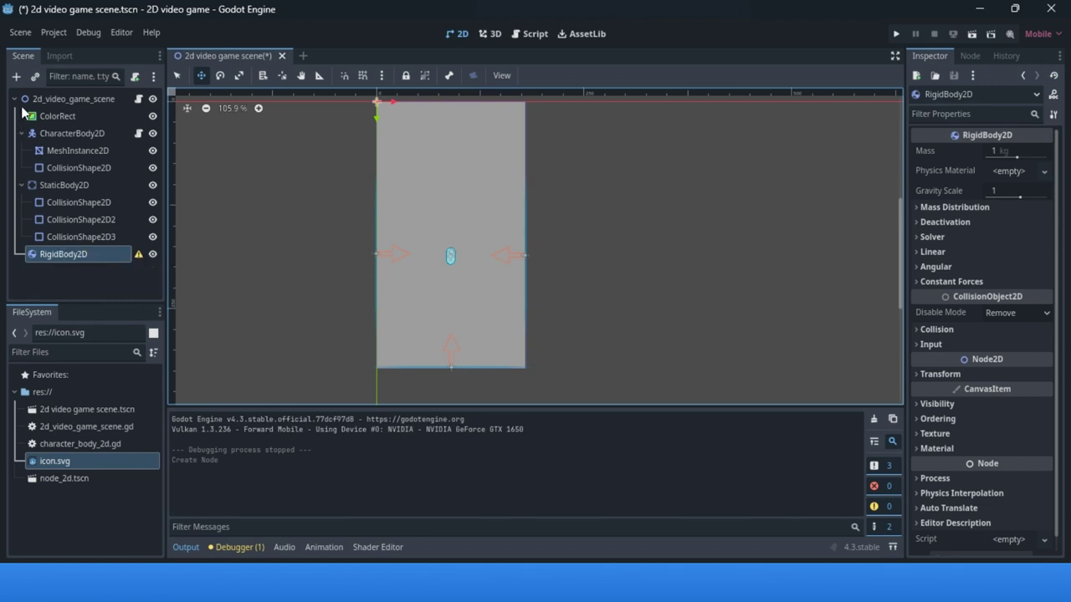
pyautogui.click(16, 77)
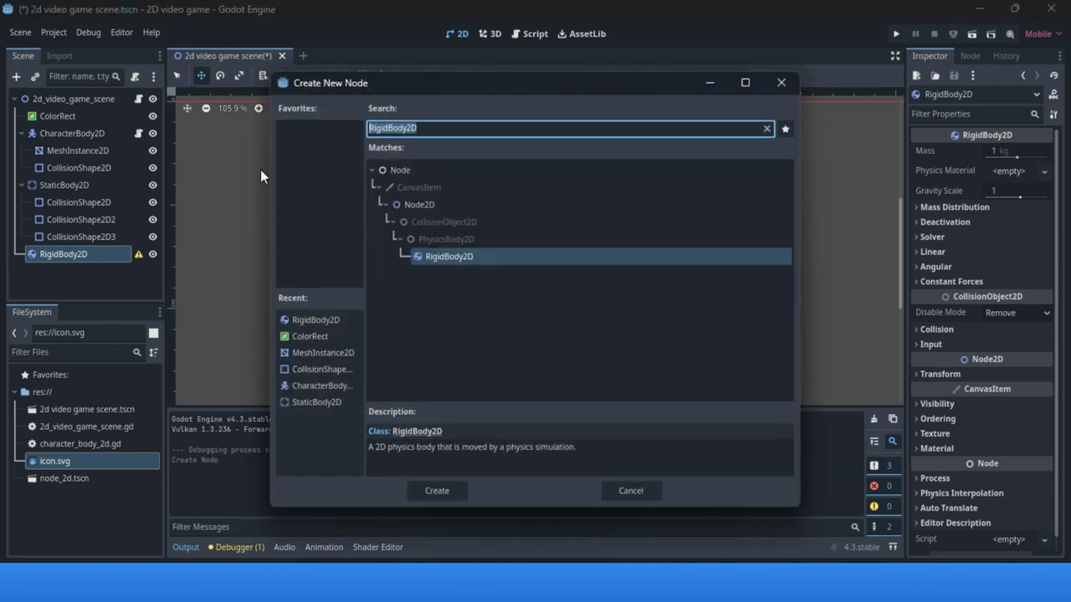
# - Create CollisionShape2D and MeshInstance2D nodes as children of the RigidBody2D
pyautogui.click(328, 372)
pyautogui.click(450, 490)
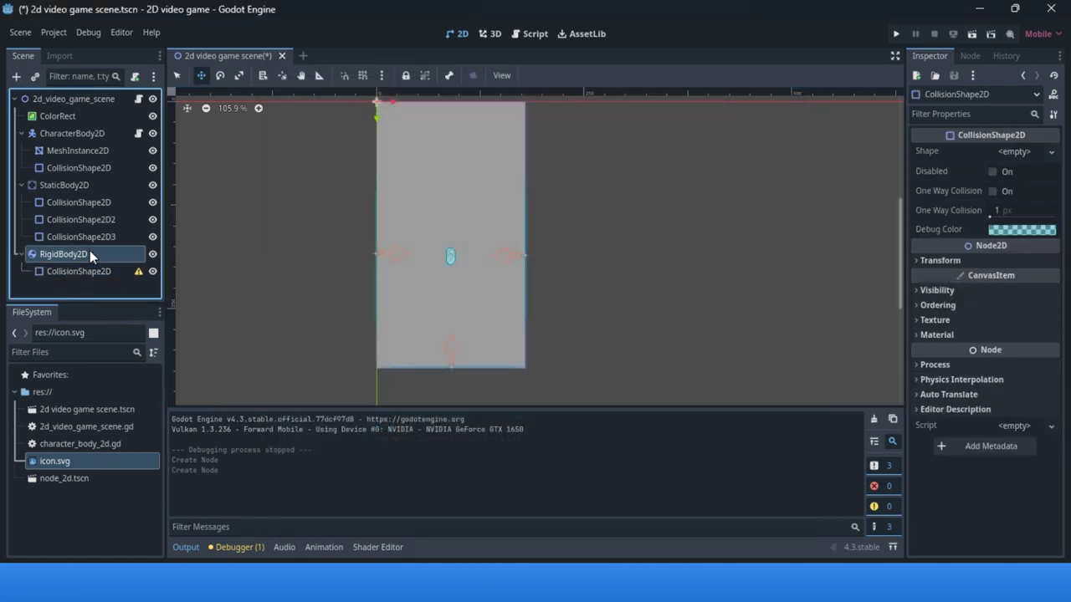
pyautogui.click(89, 253)
pyautogui.click(15, 76)
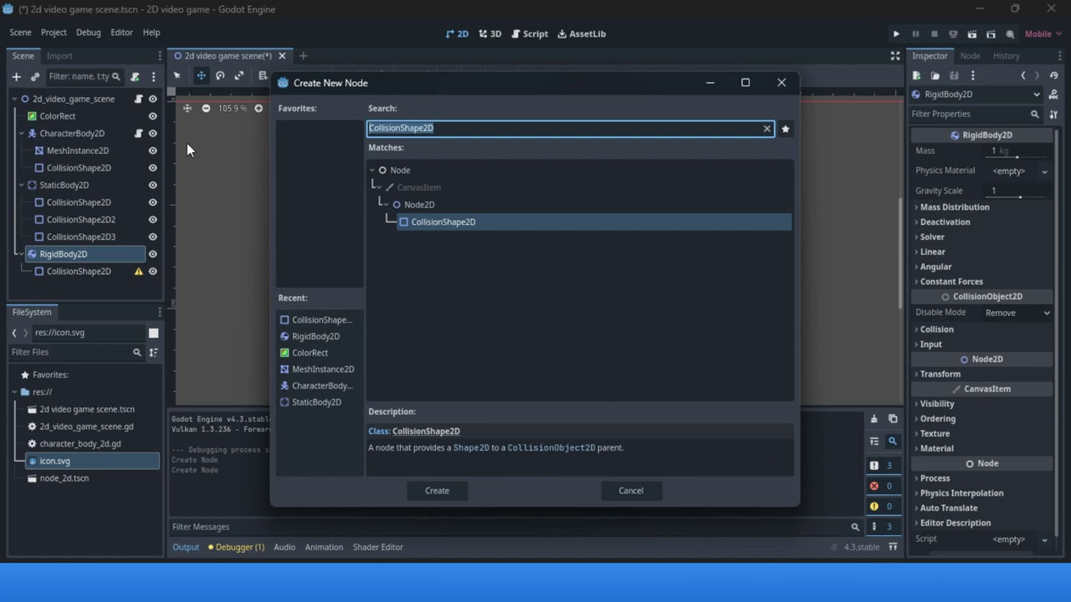
pyautogui.click(326, 370)
pyautogui.click(443, 493)
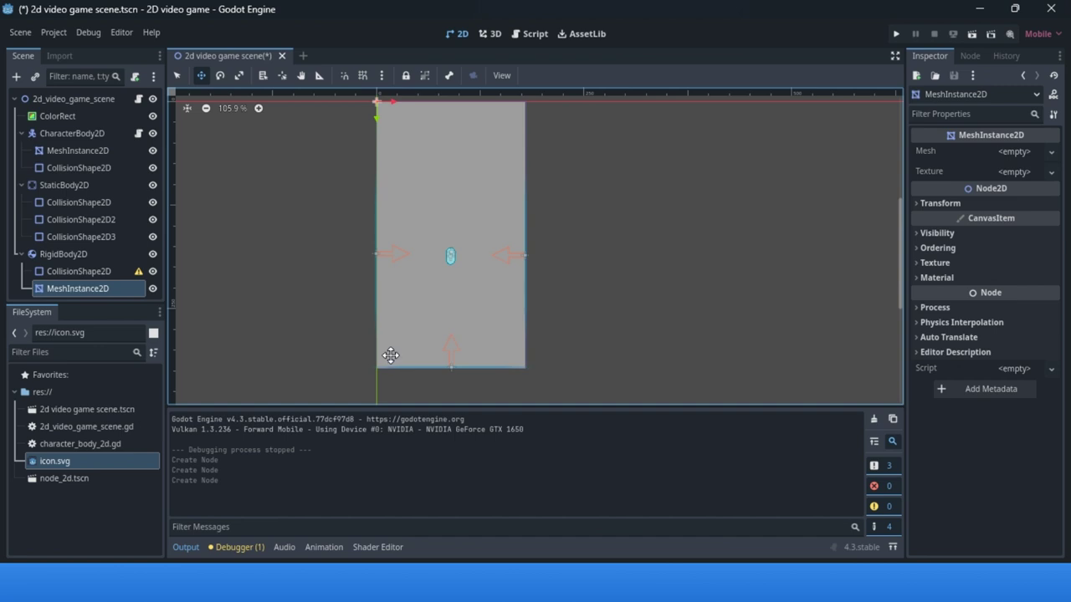
# - Move the MeshInstance2D to (19, 23) and assign it a New BoxMesh
pyautogui.moveTo(379, 111); pyautogui.dragTo(394, 123)
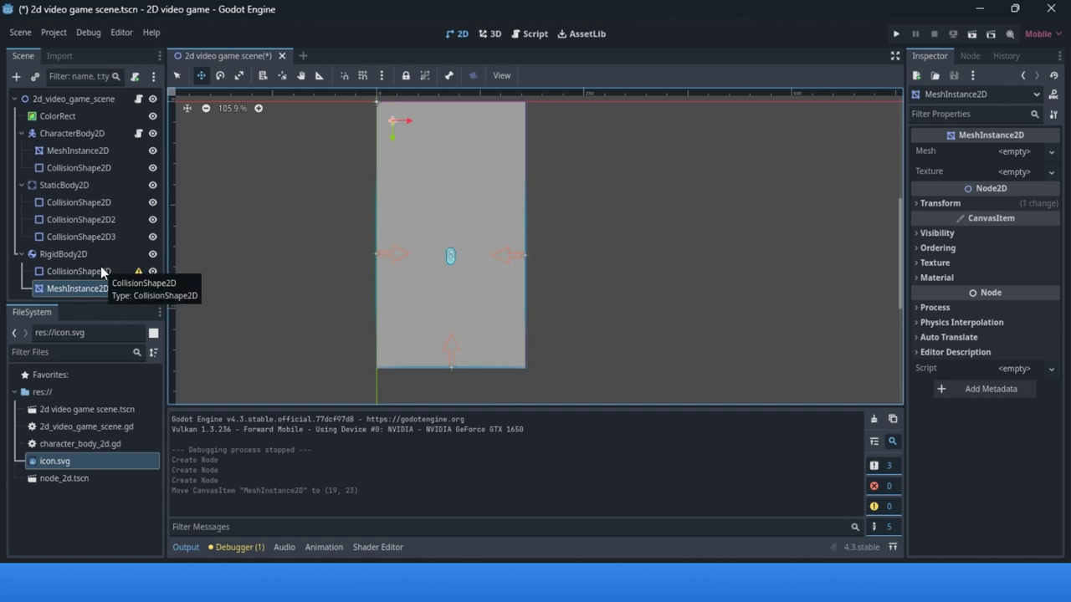
pyautogui.click(1051, 152)
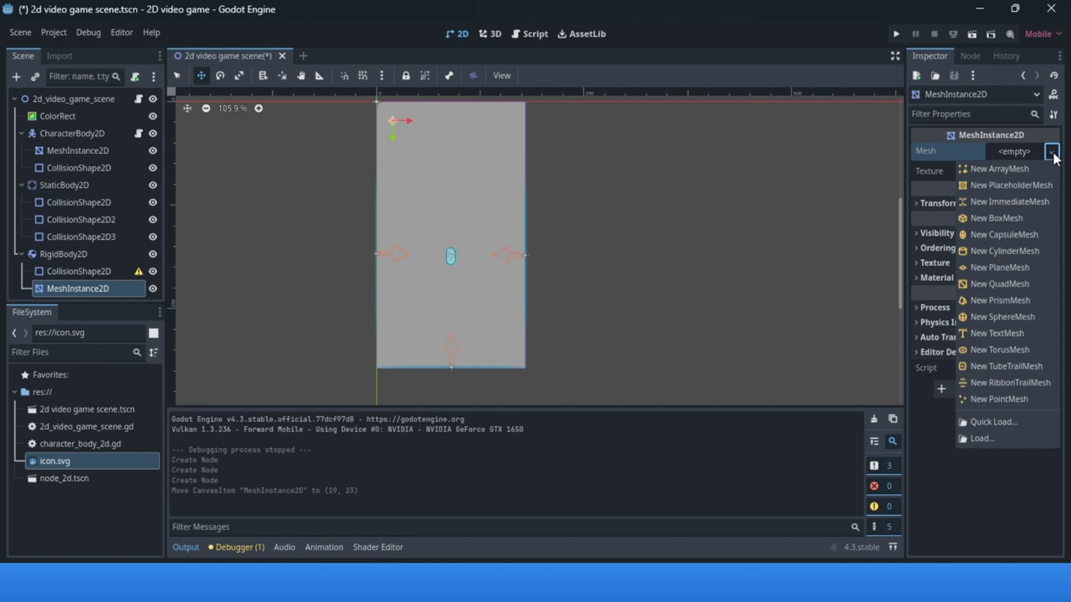
pyautogui.click(1011, 219)
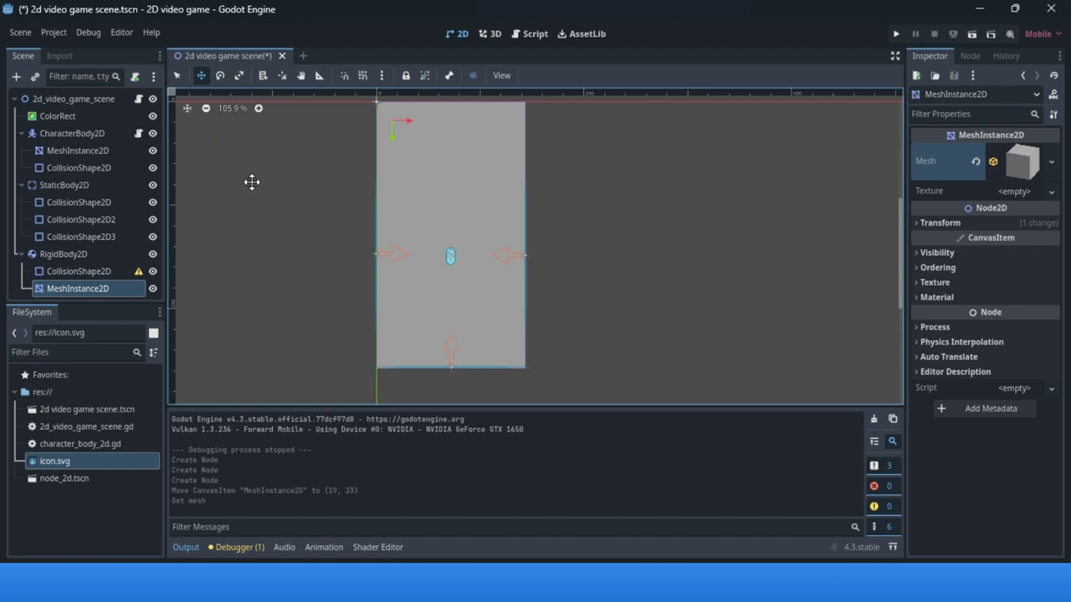
pyautogui.scroll(1, 364, 186)
pyautogui.scroll(3, 374, 235)
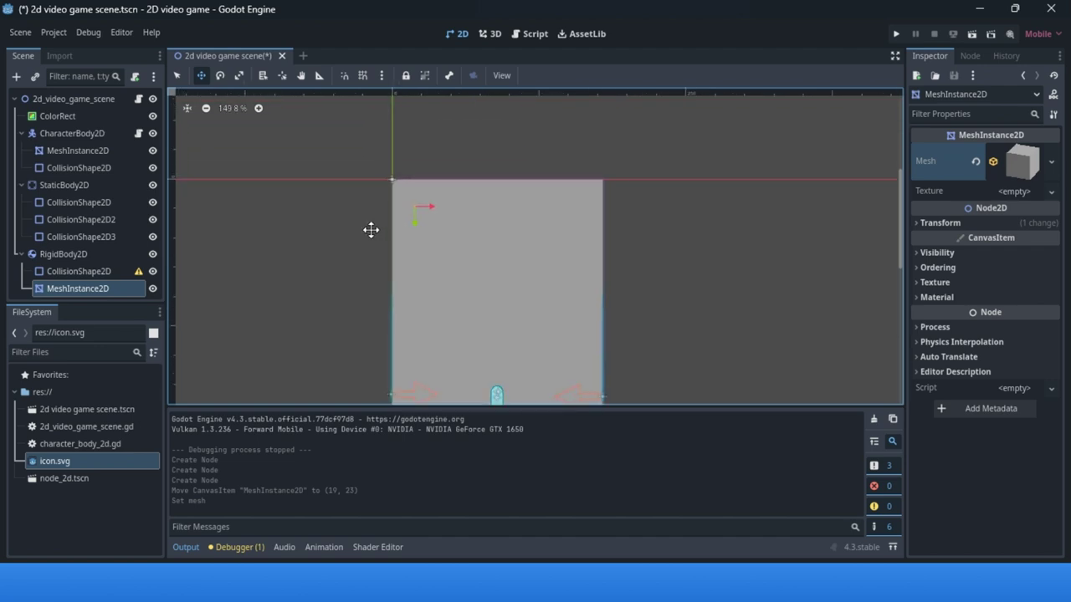
# - Move the RigidBody2D into the gray play area and give its CollisionShape2D a New RectangleShape2D
pyautogui.click(105, 272)
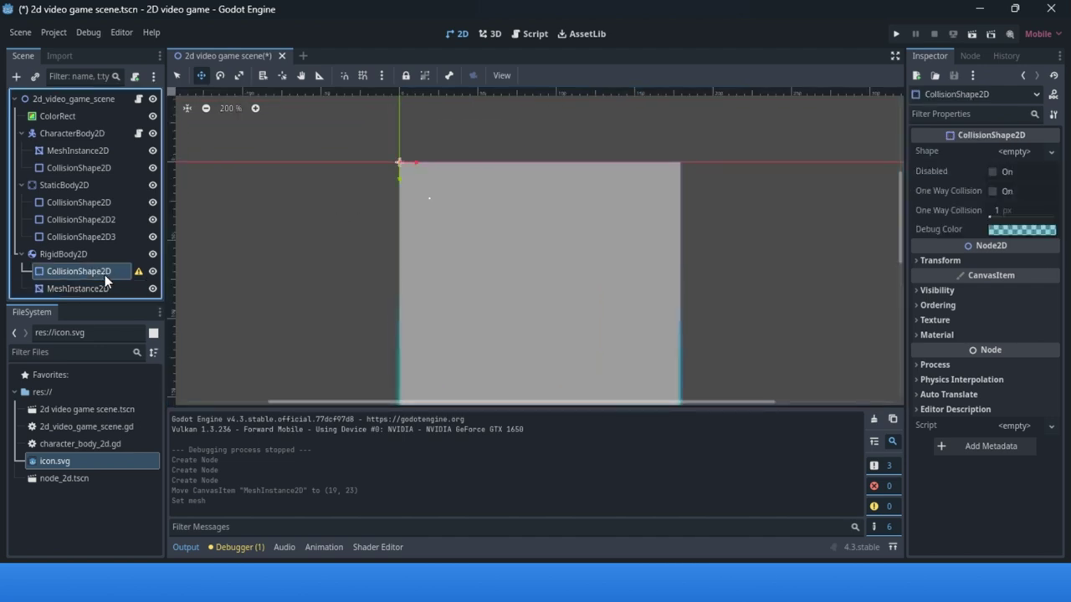
pyautogui.click(97, 252)
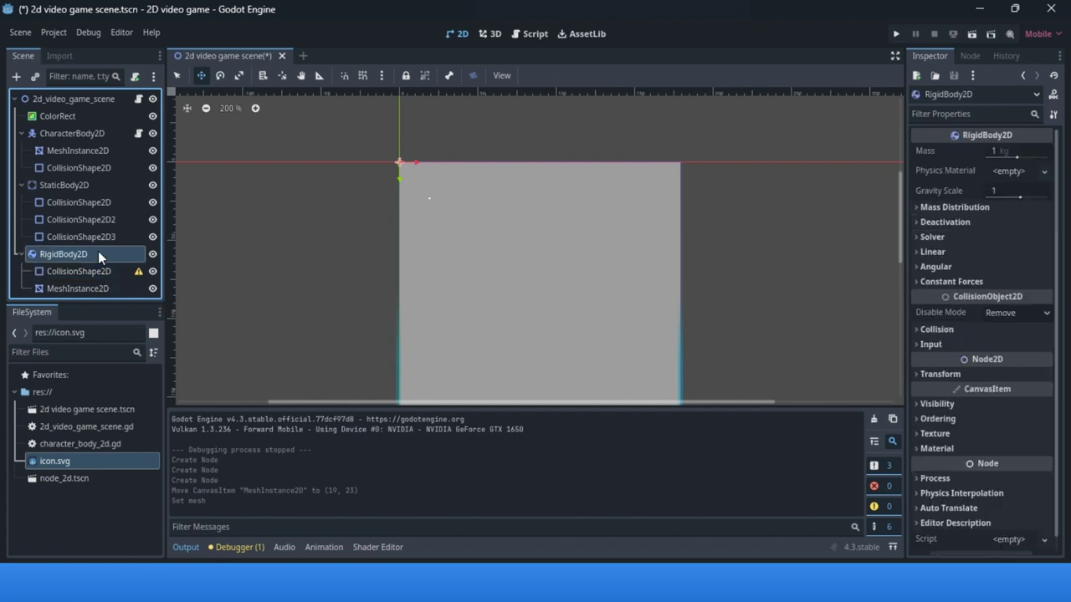
pyautogui.moveTo(412, 168); pyautogui.dragTo(433, 189)
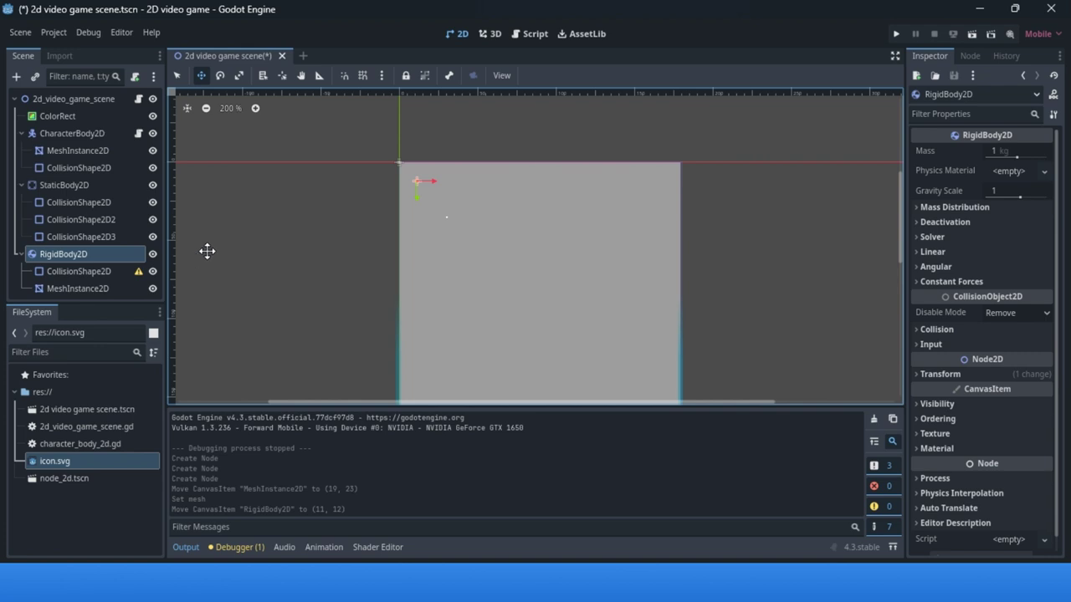
pyautogui.click(107, 273)
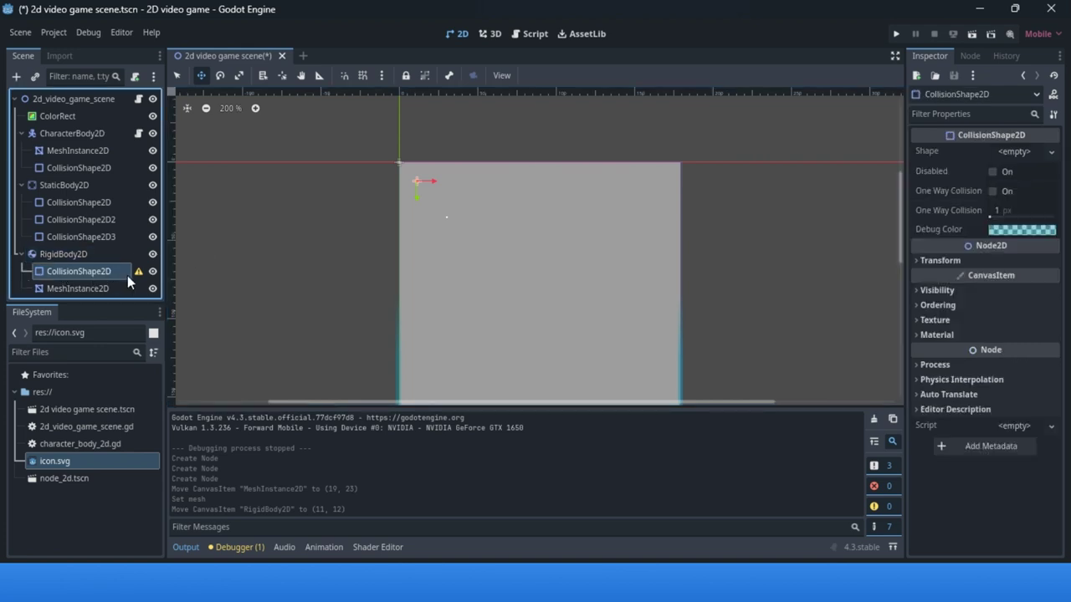
pyautogui.click(1051, 152)
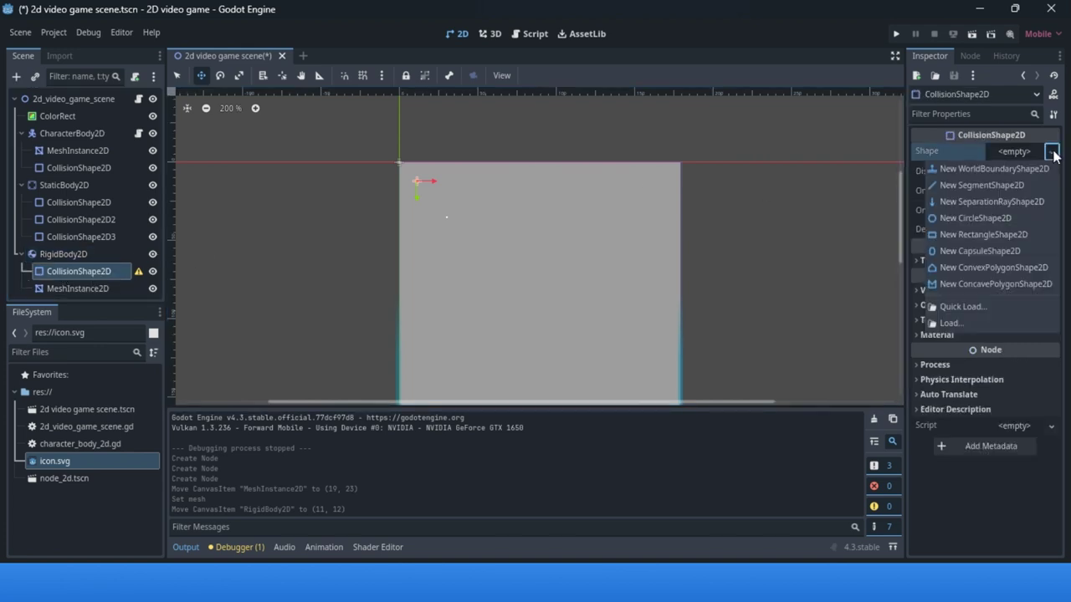
pyautogui.click(979, 234)
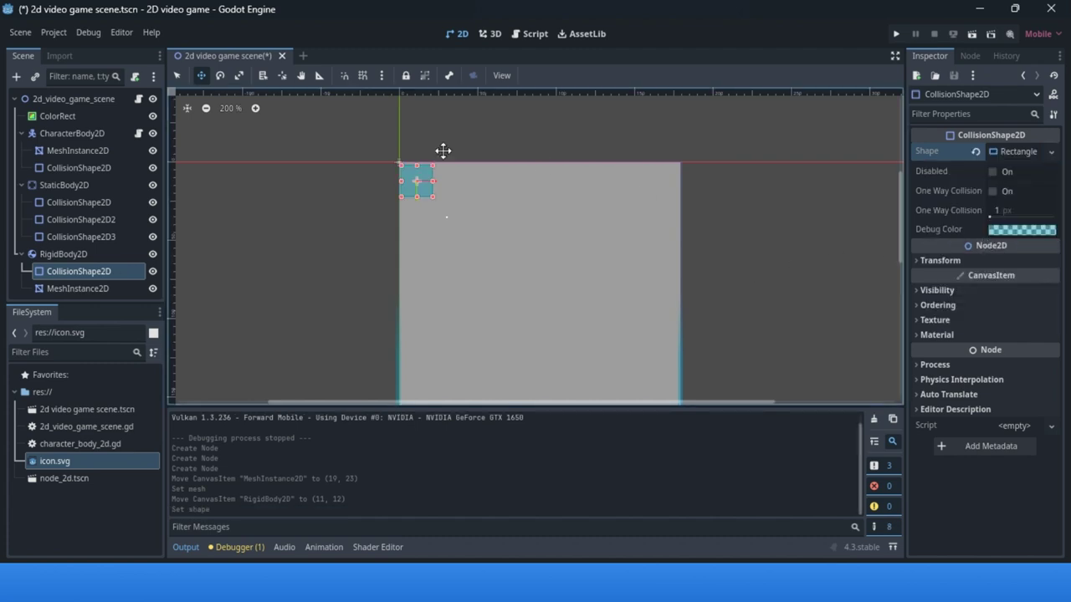
# - Flatten the collision rectangle and shift it right to (16, 11)
pyautogui.scroll(3, 371, 176)
pyautogui.moveTo(371, 176); pyautogui.dragTo(366, 120, button='middle')
pyautogui.scroll(1, 409, 232)
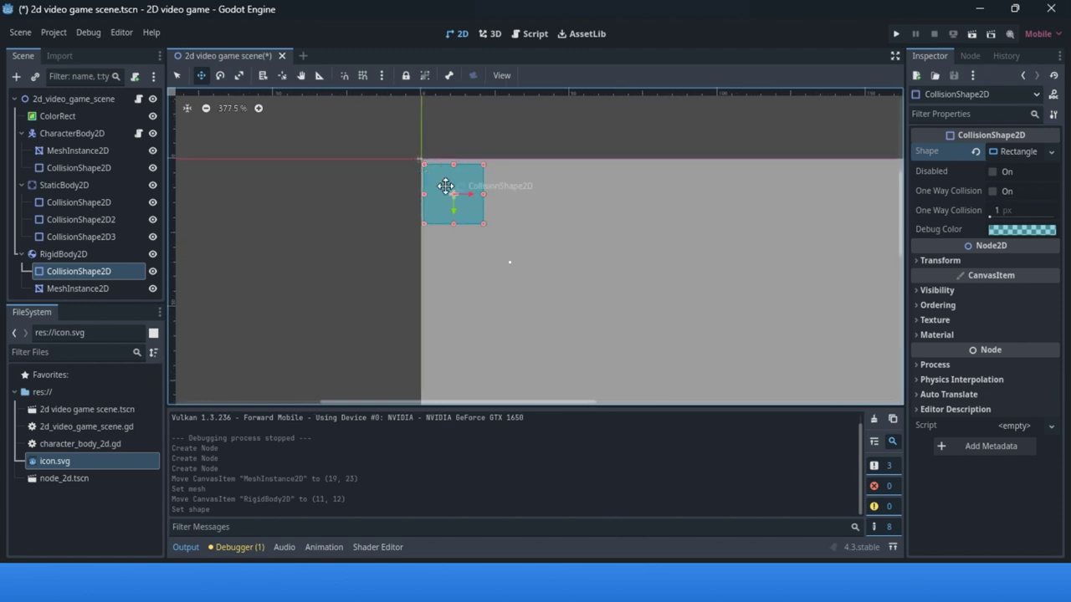
pyautogui.click(177, 76)
pyautogui.moveTo(453, 165); pyautogui.dragTo(460, 226)
pyautogui.click(200, 76)
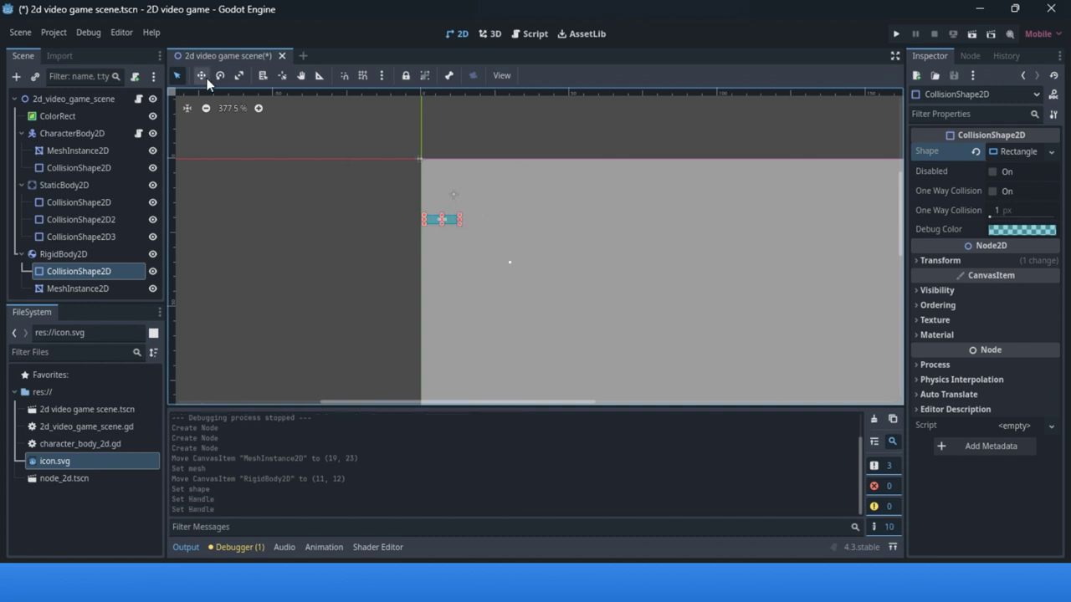
pyautogui.click(444, 223)
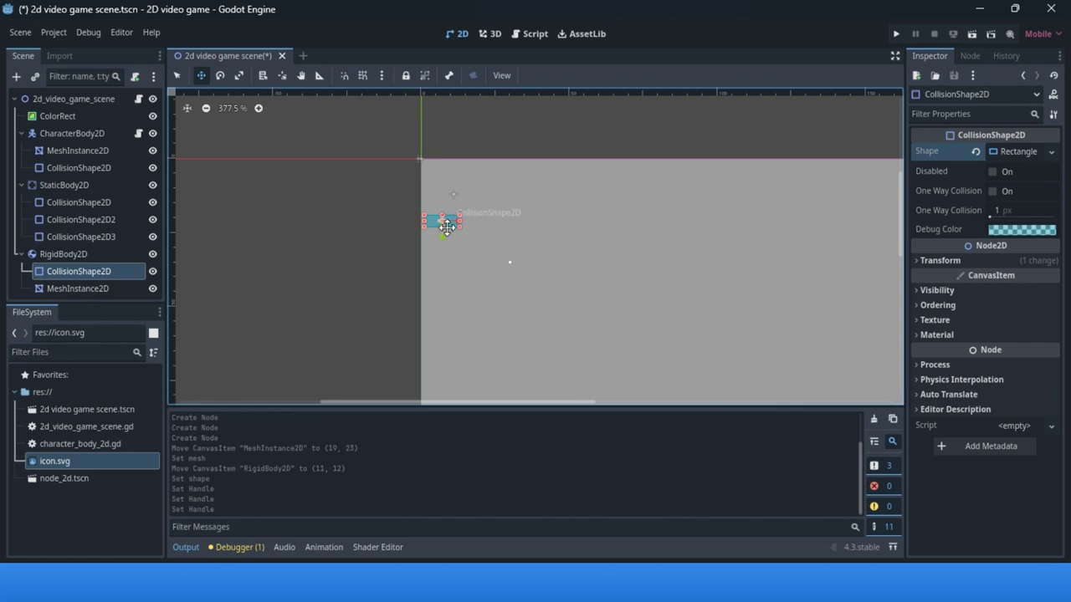
pyautogui.moveTo(449, 221); pyautogui.dragTo(501, 225)
pyautogui.click(101, 288)
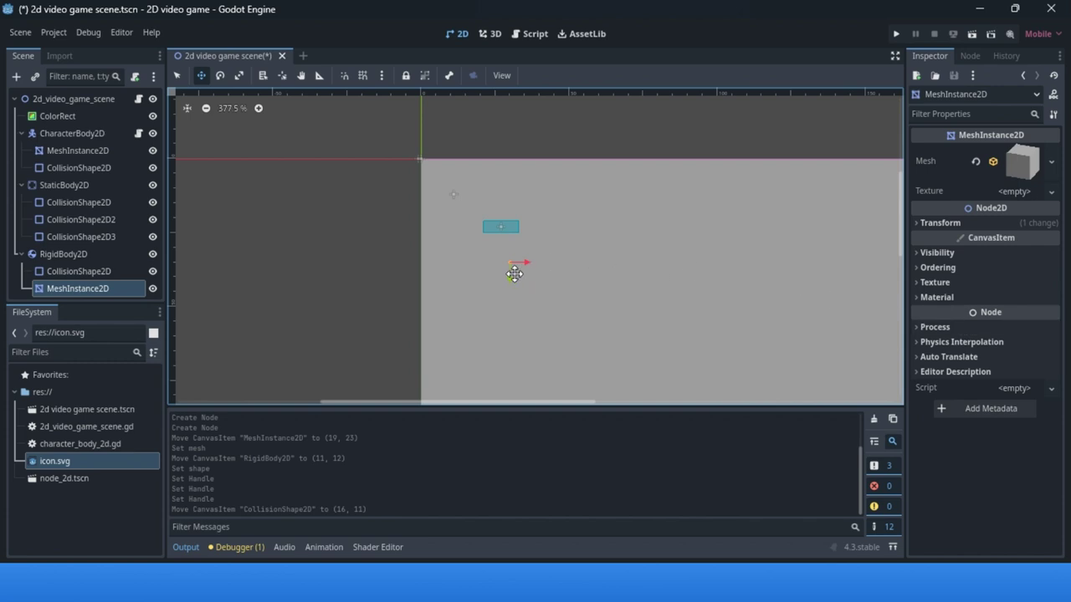
# - Stretch the box mesh into a flat rectangle and check the collision shape's position
pyautogui.click(181, 75)
pyautogui.moveTo(535, 266); pyautogui.dragTo(519, 249)
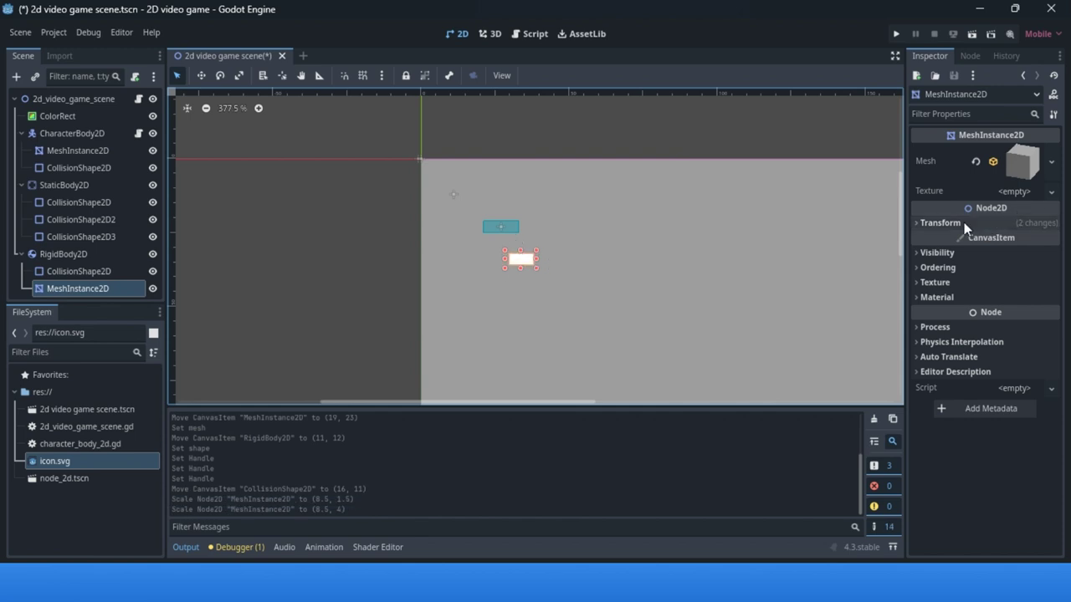
pyautogui.click(1004, 223)
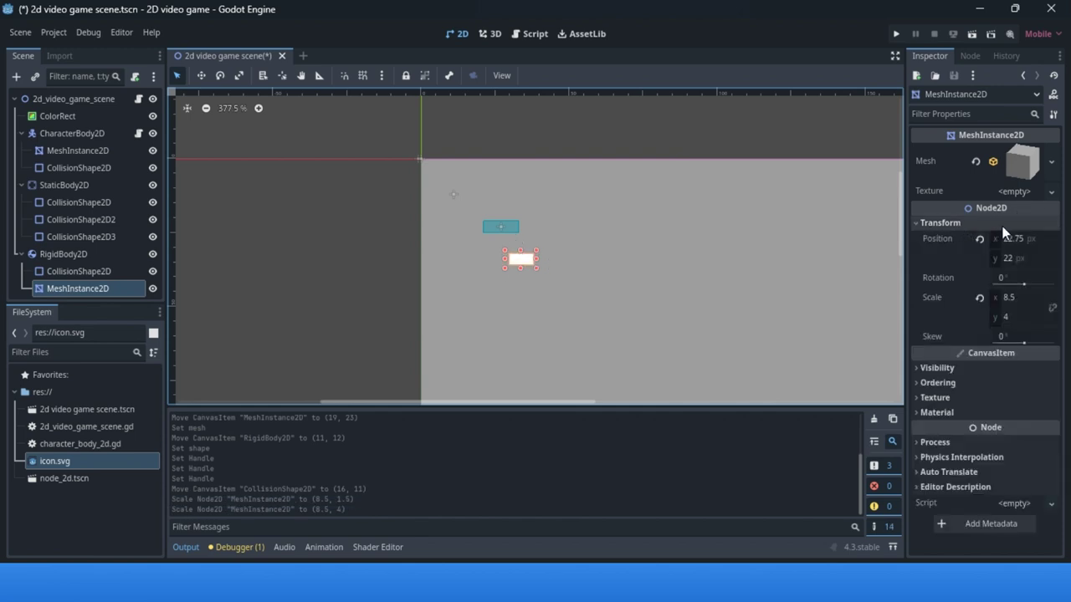
pyautogui.click(80, 271)
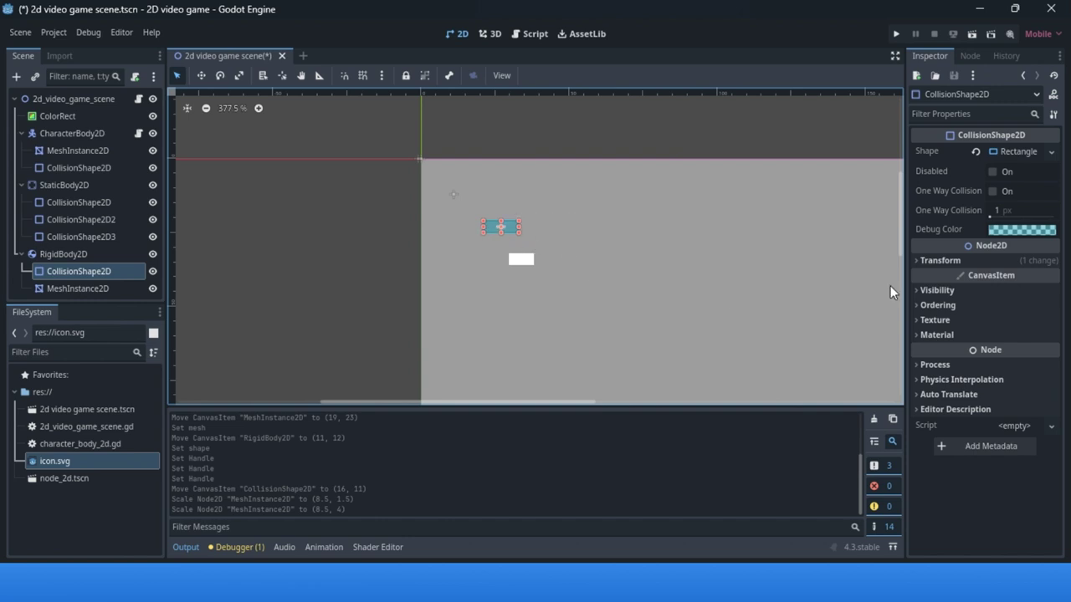
pyautogui.click(941, 261)
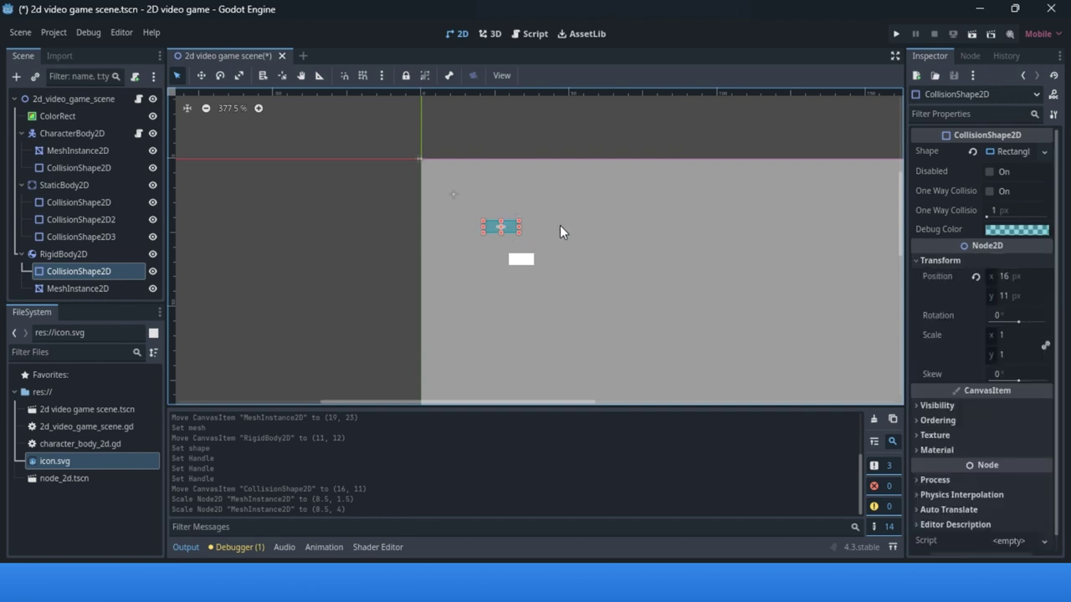
pyautogui.click(60, 289)
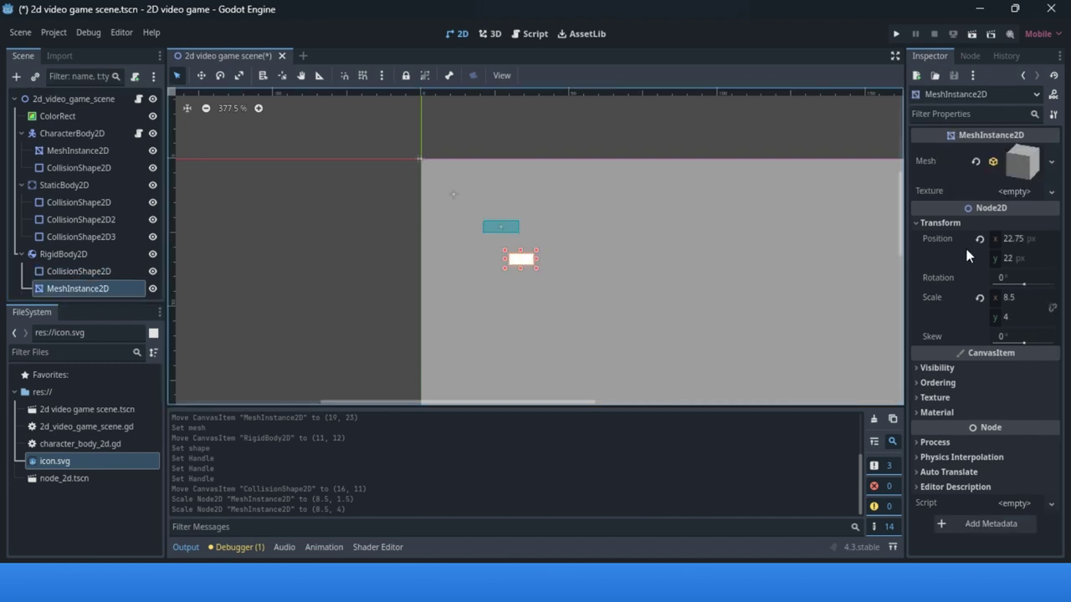
# - Place the mesh at (16, 11) and widen it to 12 x 4 over the collision rectangle
pyautogui.click(1015, 241)
pyautogui.write('16')
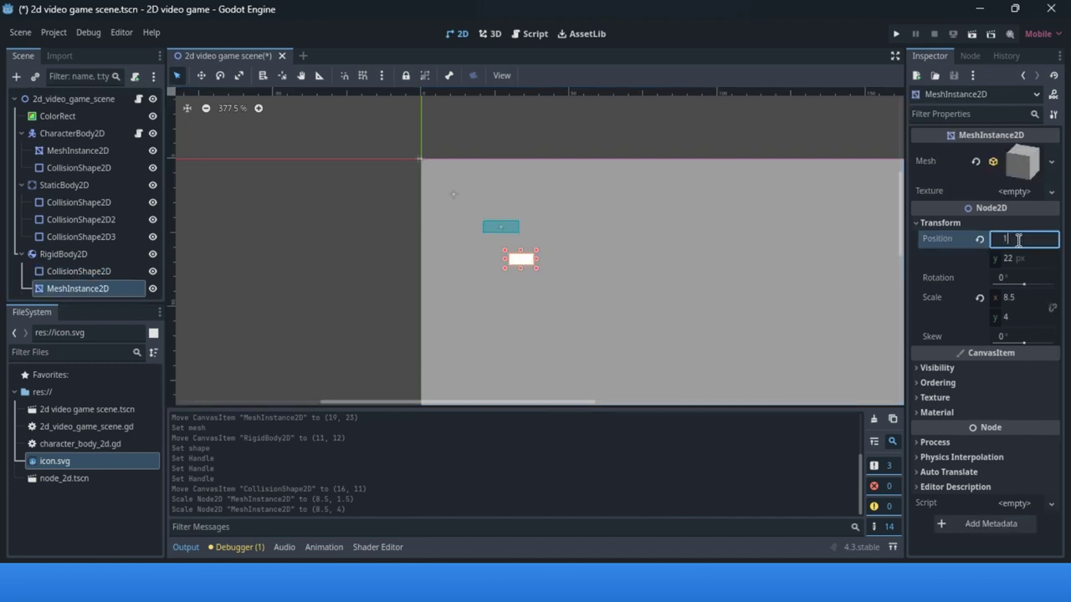
pyautogui.click(1020, 260)
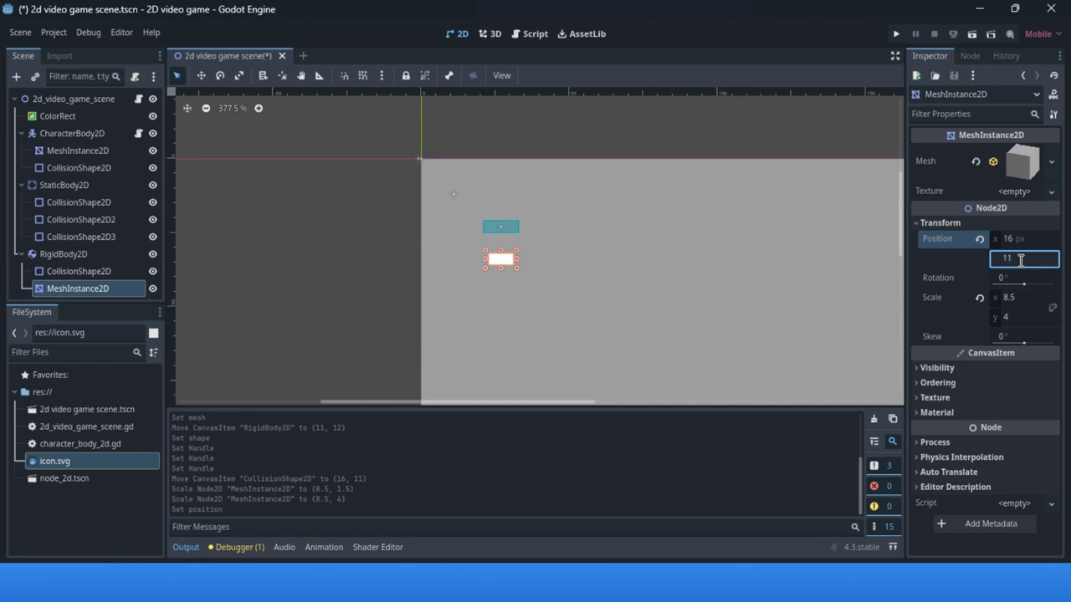
pyautogui.press('Return')
pyautogui.scroll(5, 508, 224)
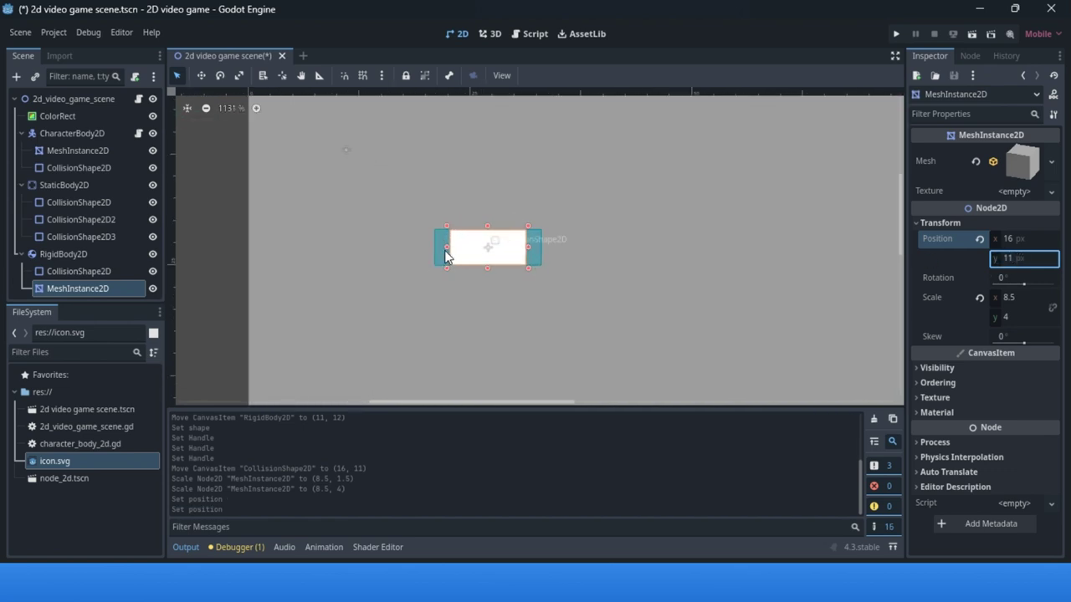
pyautogui.moveTo(446, 248); pyautogui.dragTo(431, 248)
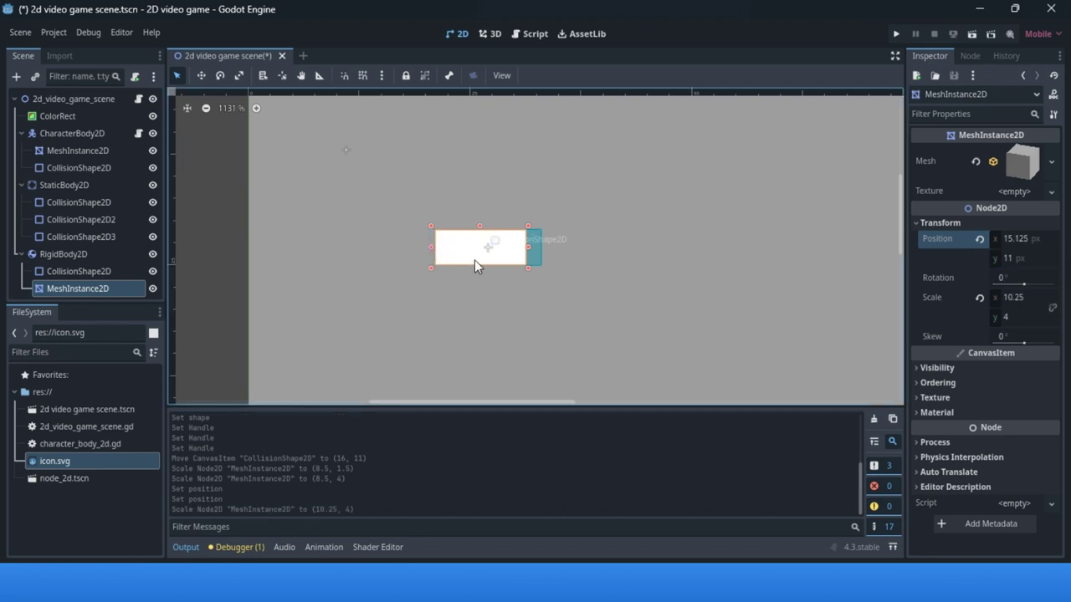
pyautogui.moveTo(528, 248); pyautogui.dragTo(543, 249)
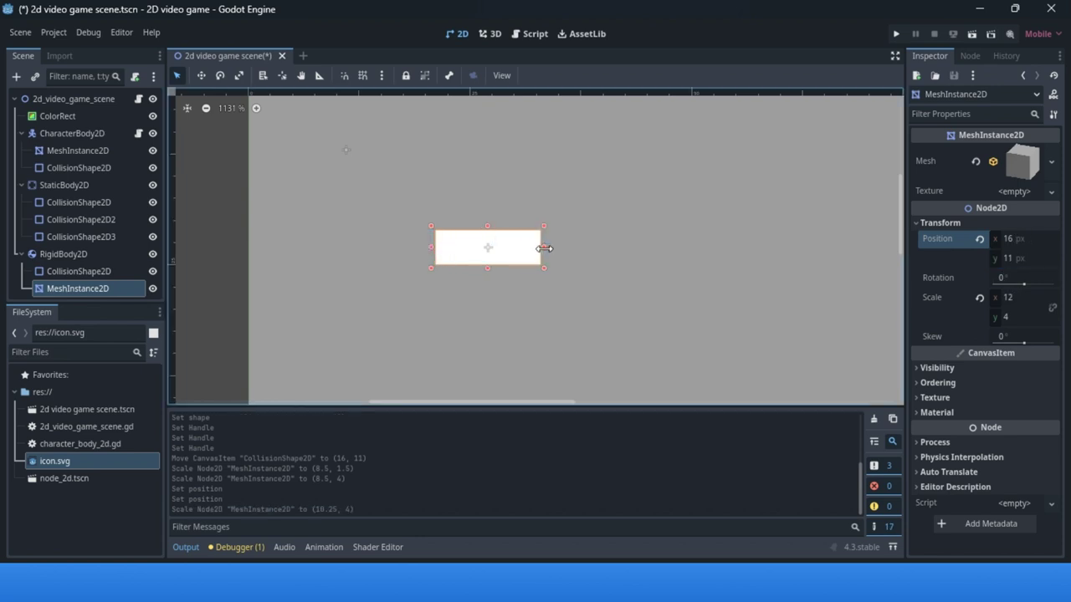
pyautogui.click(92, 270)
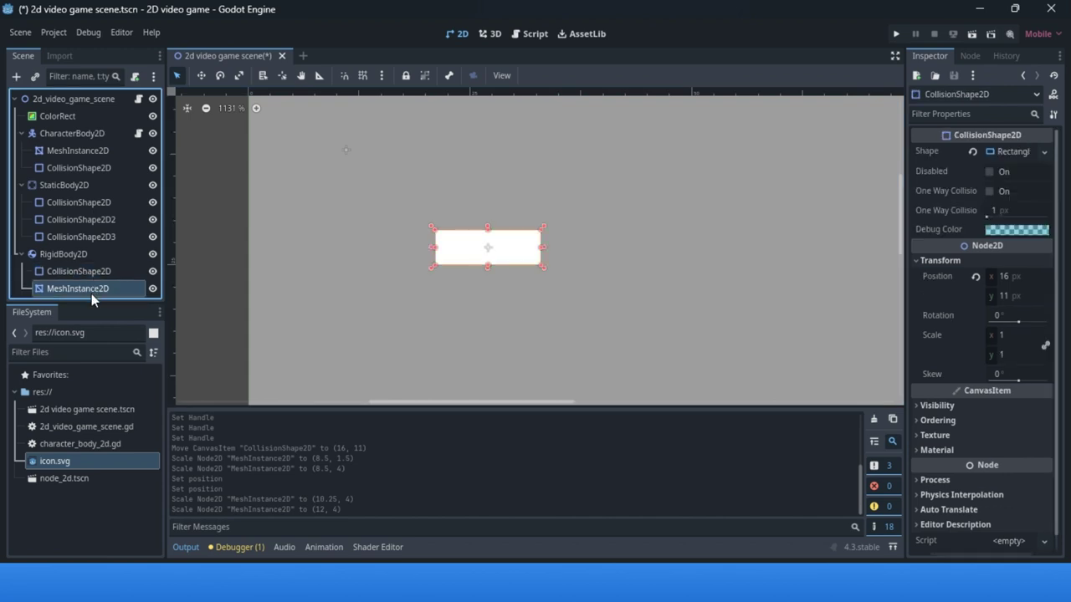
pyautogui.click(91, 291)
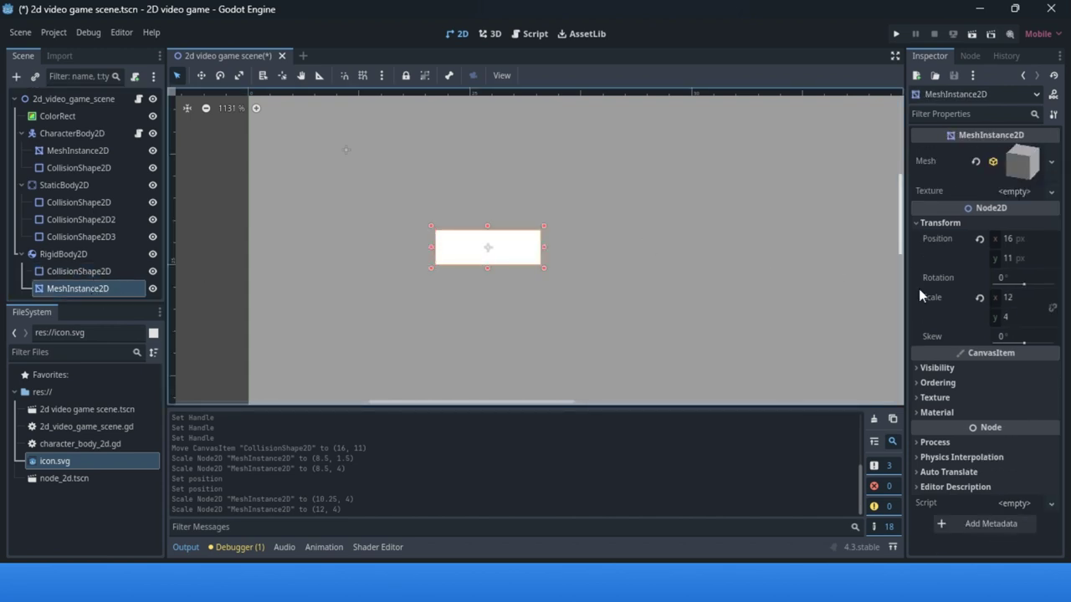
pyautogui.click(77, 270)
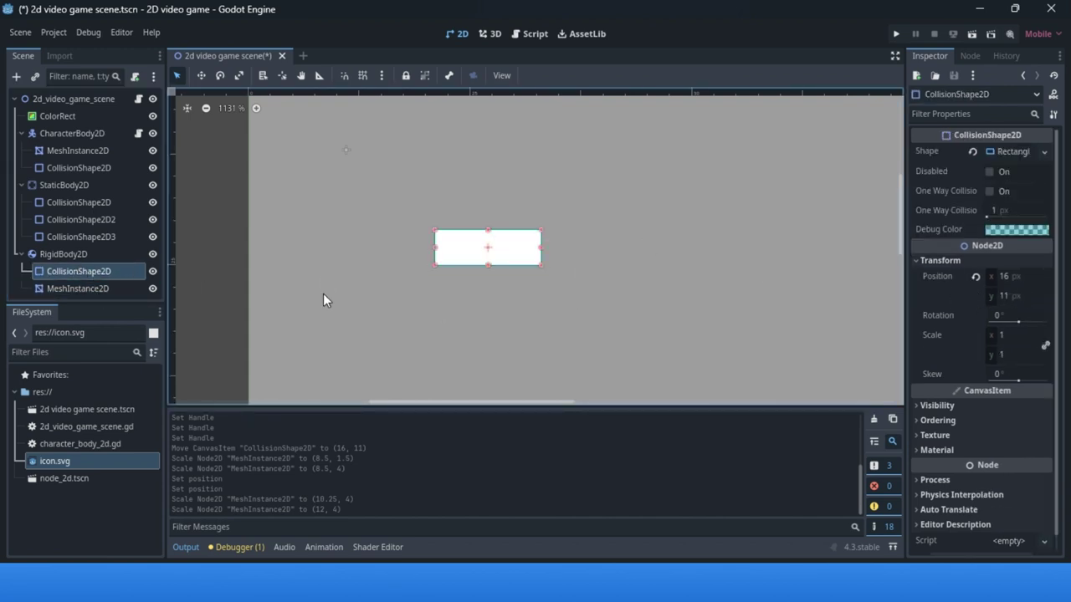
# - Reset the RigidBody2D platform's position to the origin and nudge it down-right
pyautogui.scroll(-2, 368, 261)
pyautogui.click(62, 254)
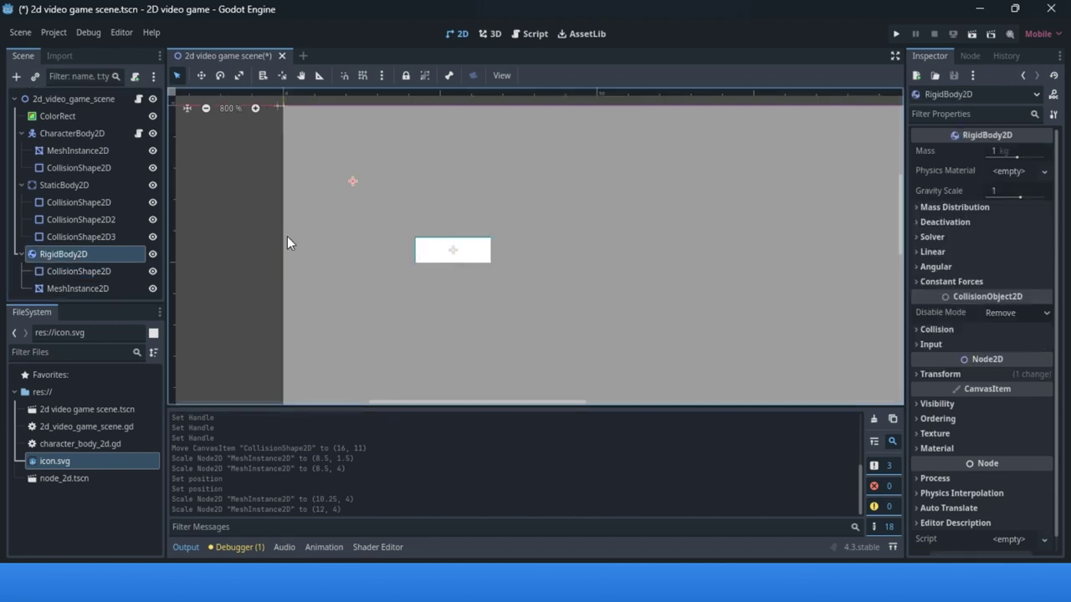
pyautogui.click(200, 76)
pyautogui.moveTo(430, 220); pyautogui.dragTo(471, 222)
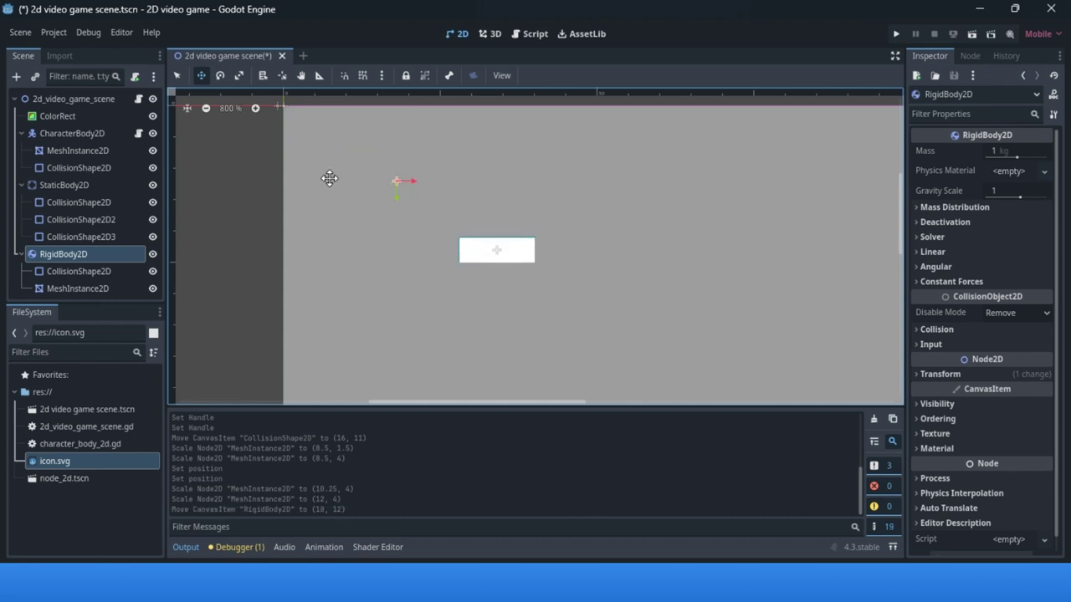
pyautogui.click(942, 375)
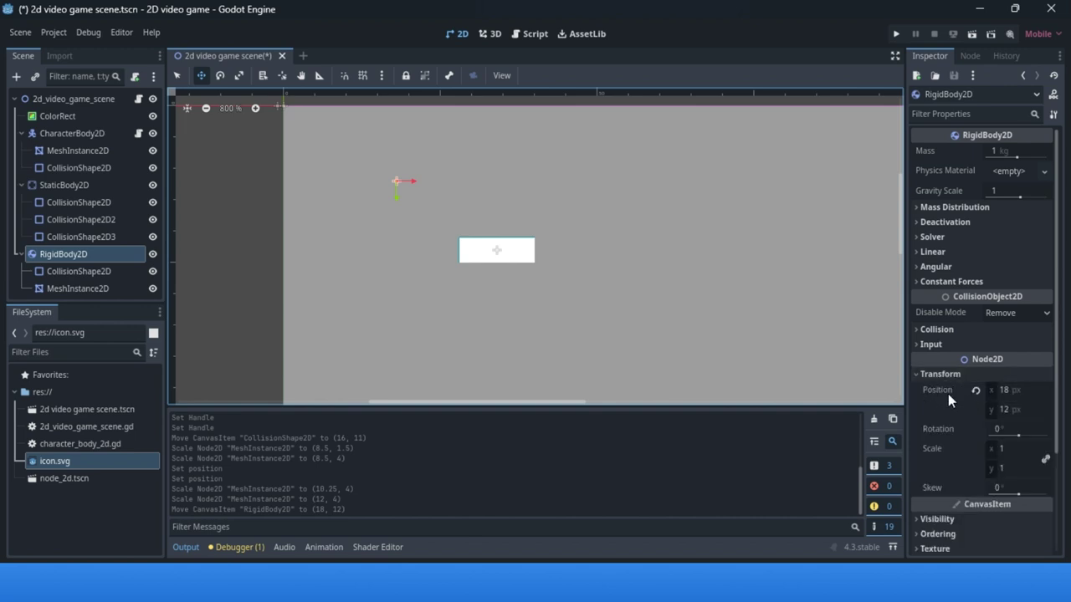
pyautogui.click(975, 390)
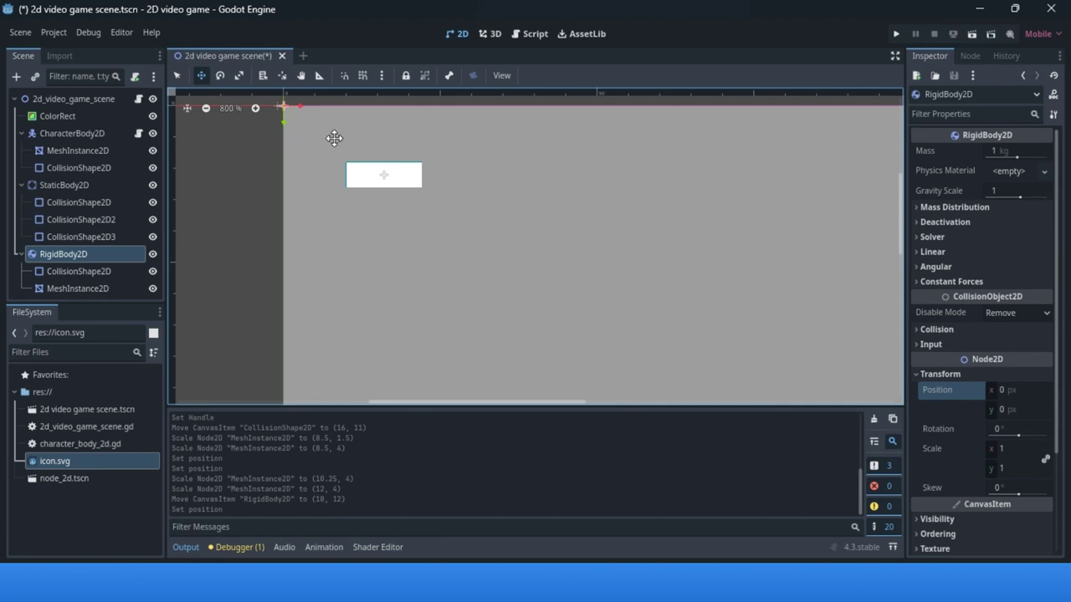
pyautogui.moveTo(402, 181); pyautogui.dragTo(425, 208)
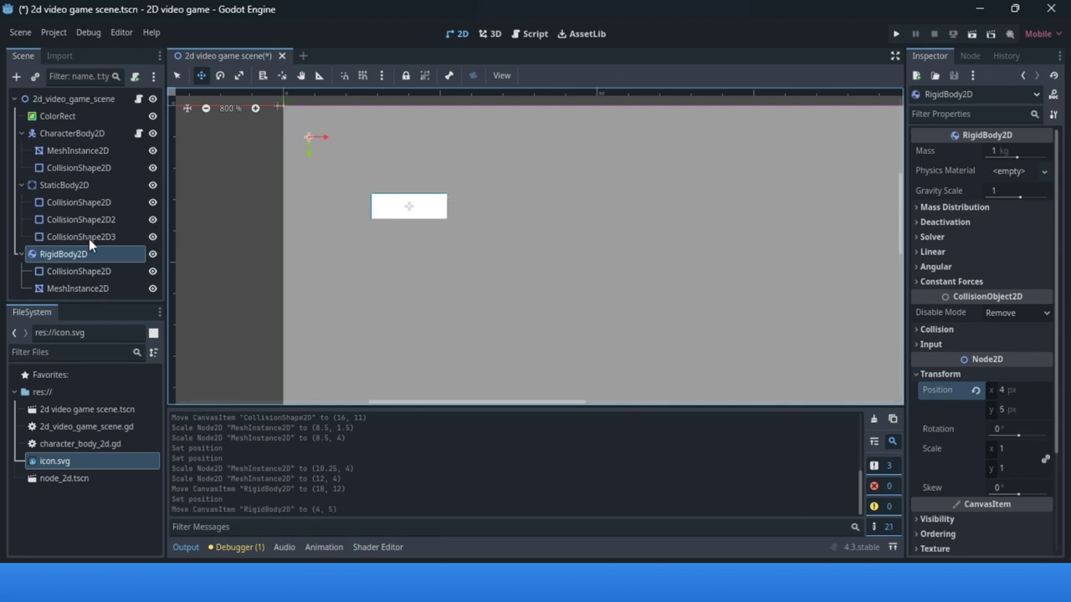
pyautogui.click(79, 237)
pyautogui.click(81, 255)
# - Reset the CollisionShape2D and MeshInstance2D positions so both center on the body
pyautogui.click(109, 268)
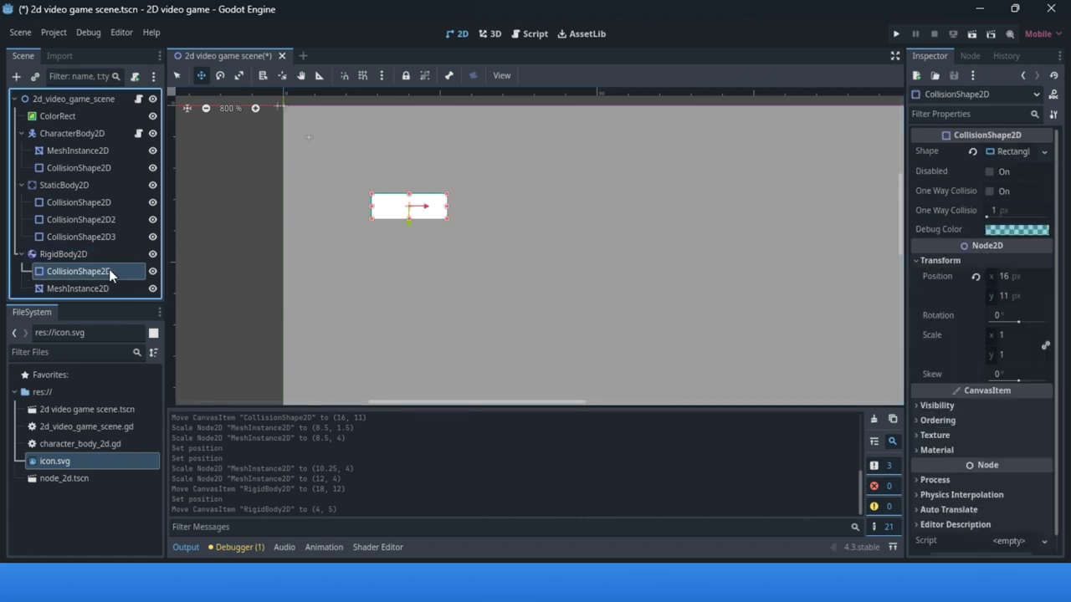
pyautogui.click(976, 277)
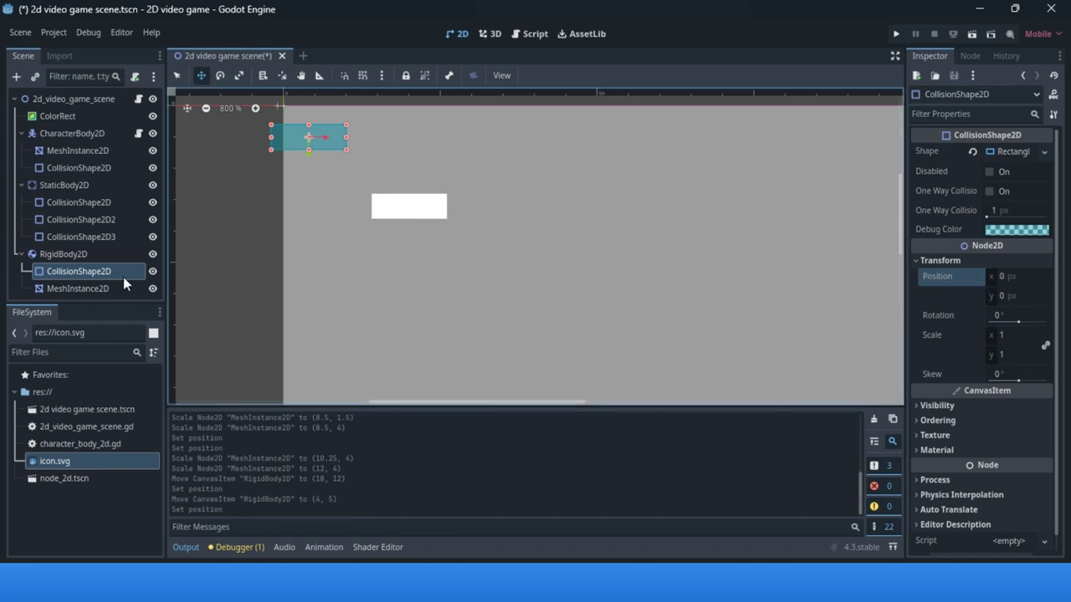
pyautogui.click(123, 286)
pyautogui.click(980, 239)
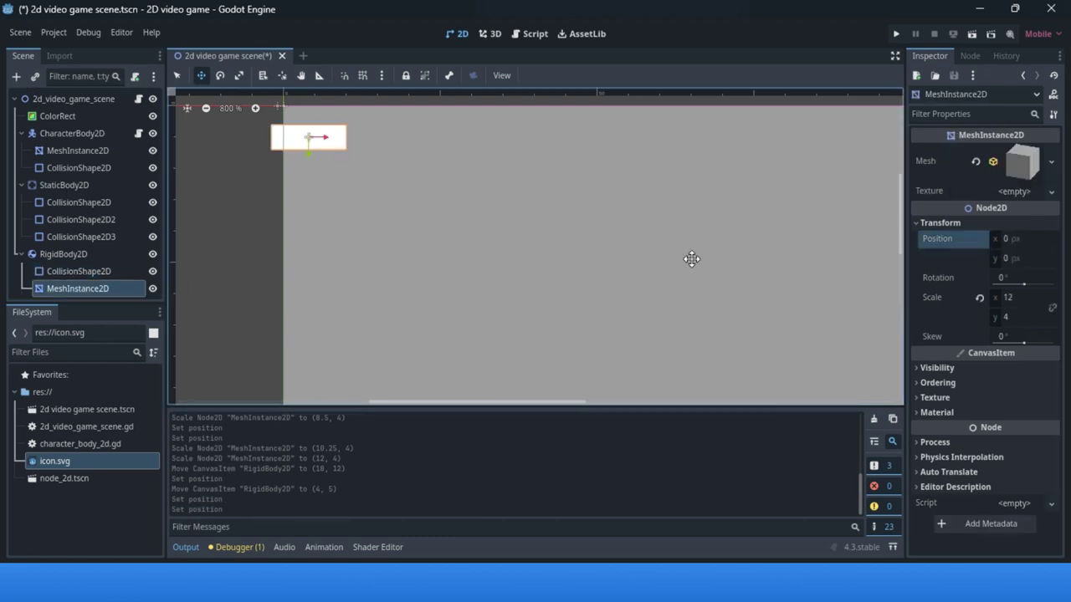
pyautogui.click(92, 269)
pyautogui.click(93, 289)
pyautogui.click(89, 271)
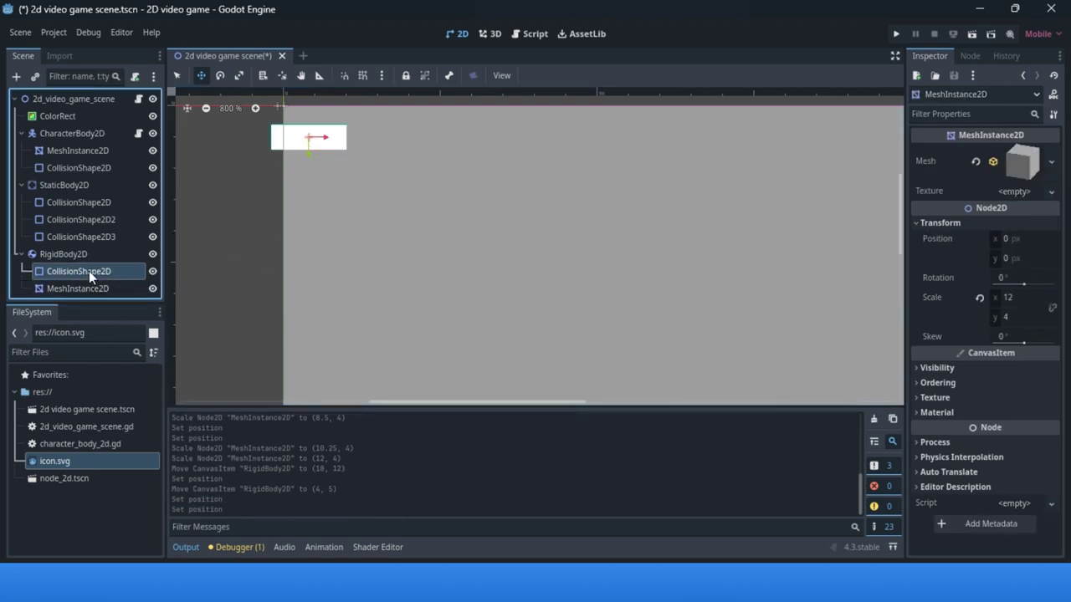
pyautogui.click(90, 288)
pyautogui.click(87, 269)
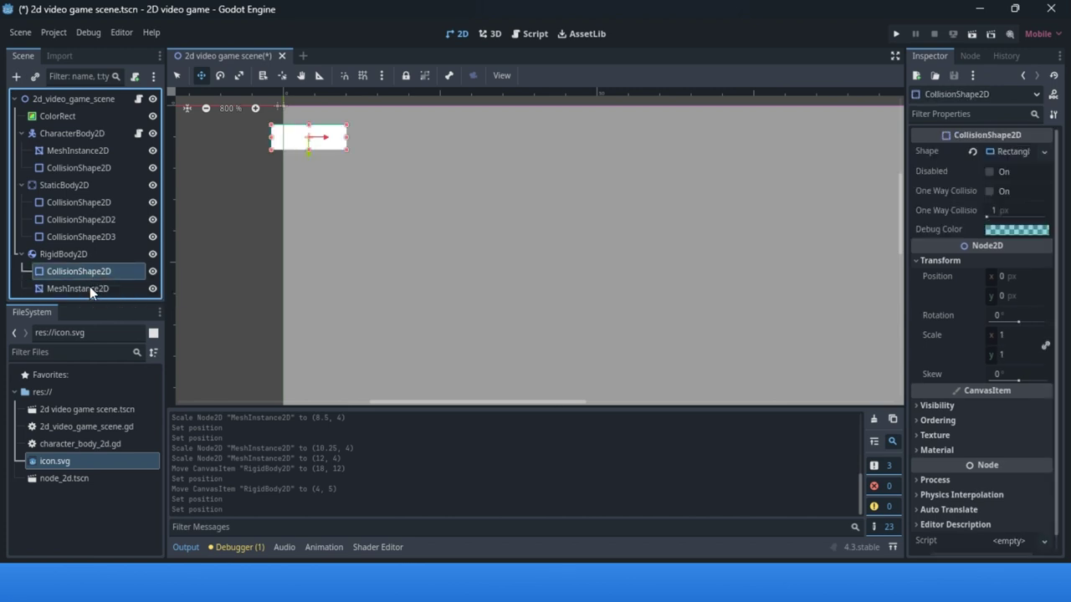
pyautogui.click(88, 289)
pyautogui.click(91, 270)
pyautogui.click(80, 257)
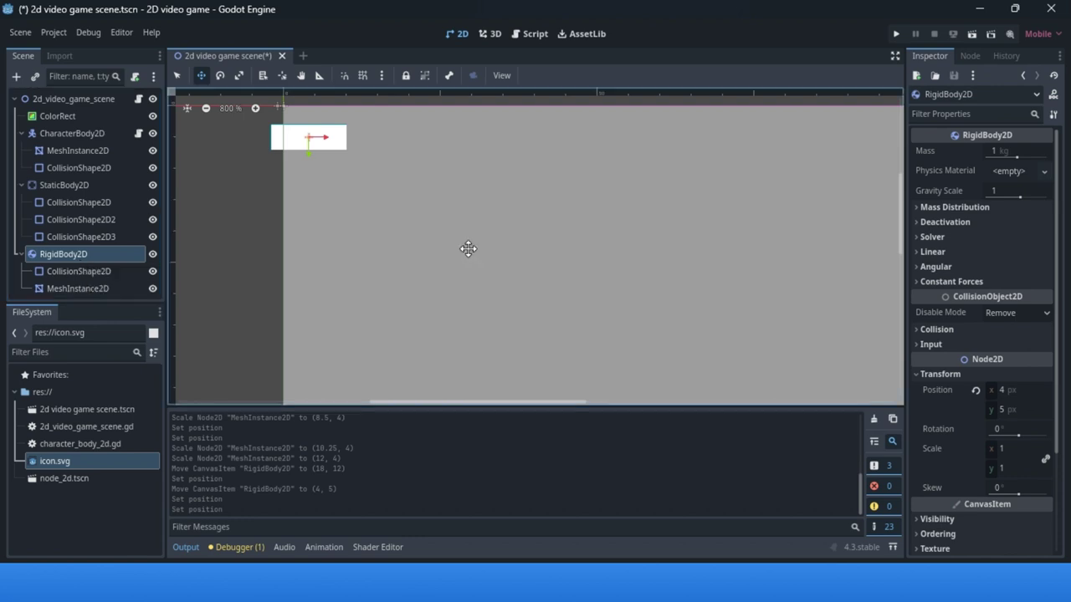
# - Reset the RigidBody2D position again and drag the platform to (29, 29)
pyautogui.click(975, 390)
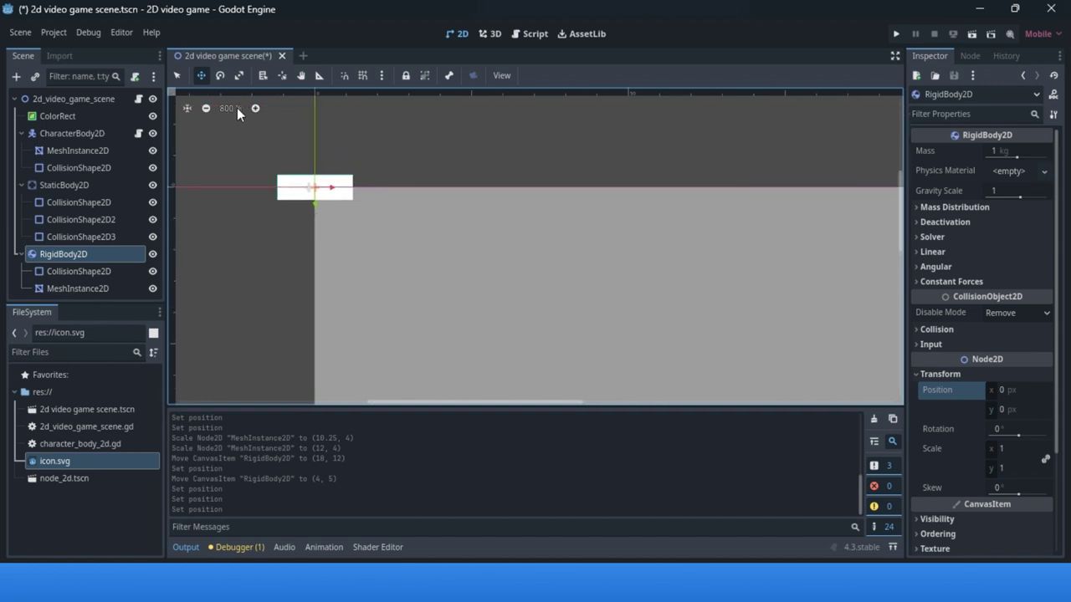
pyautogui.moveTo(329, 194); pyautogui.dragTo(501, 304)
pyautogui.scroll(-7, 259, 220)
pyautogui.keyDown('ctrl'); pyautogui.scroll(-3, 370, 210); pyautogui.keyUp('ctrl')
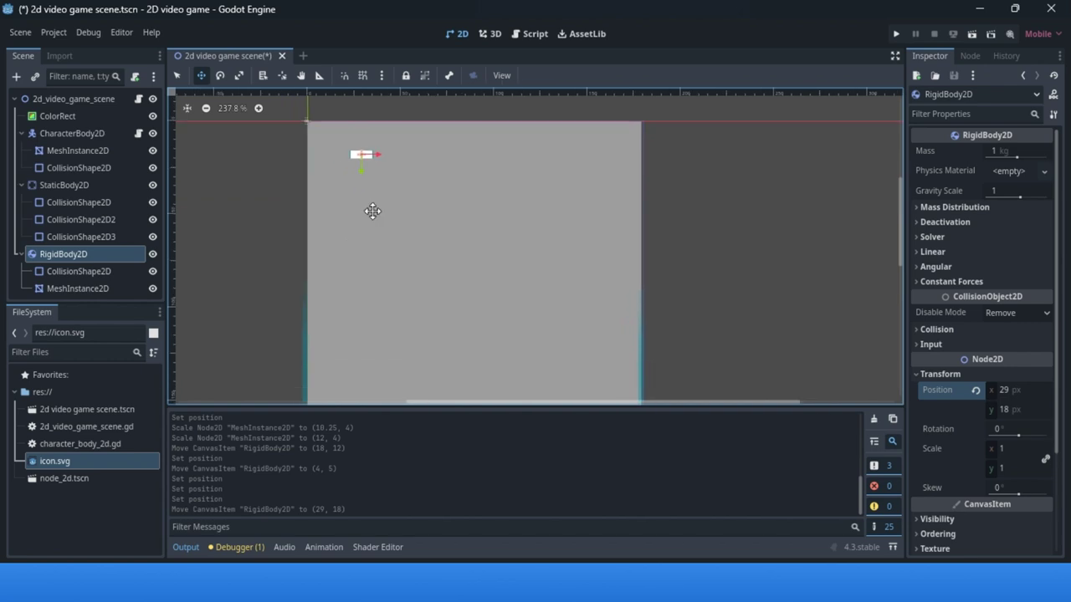
pyautogui.scroll(2, 383, 186)
pyautogui.scroll(-2, 342, 244)
pyautogui.moveTo(382, 179); pyautogui.dragTo(382, 199)
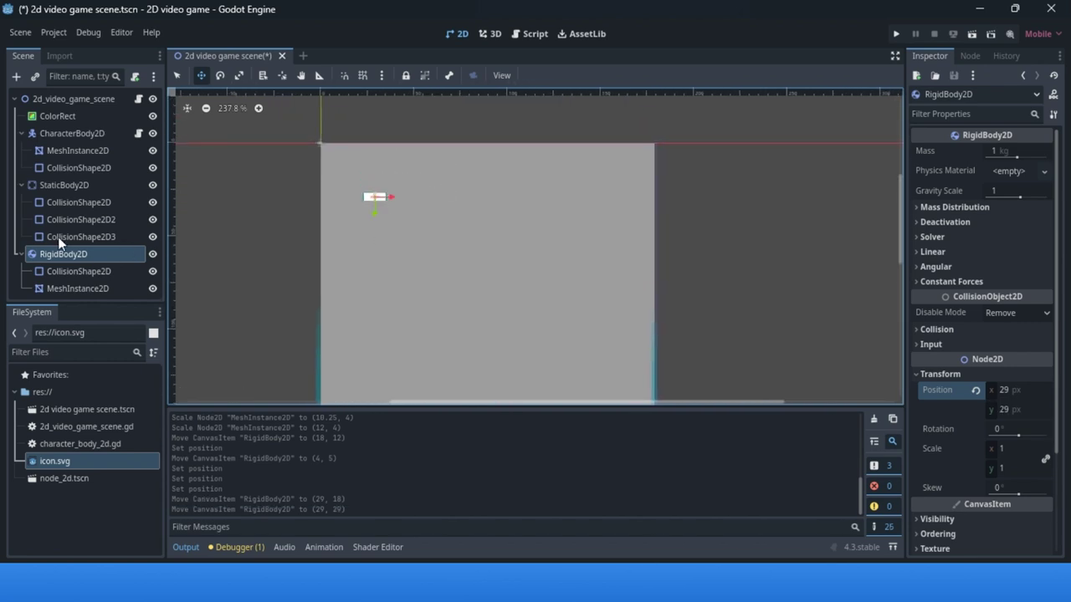
# - Enter 0.1 in the RigidBody2D's Mass field and 0.3 in Gravity Scale
pyautogui.click(1009, 150)
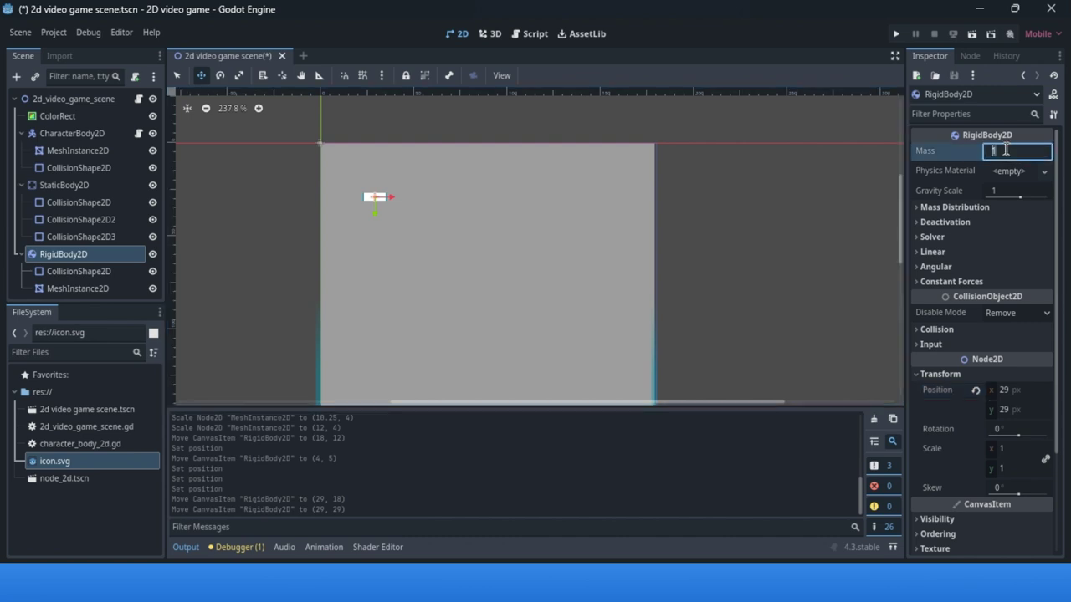
pyautogui.write('0.1')
pyautogui.press('Return')
pyautogui.click(1001, 192)
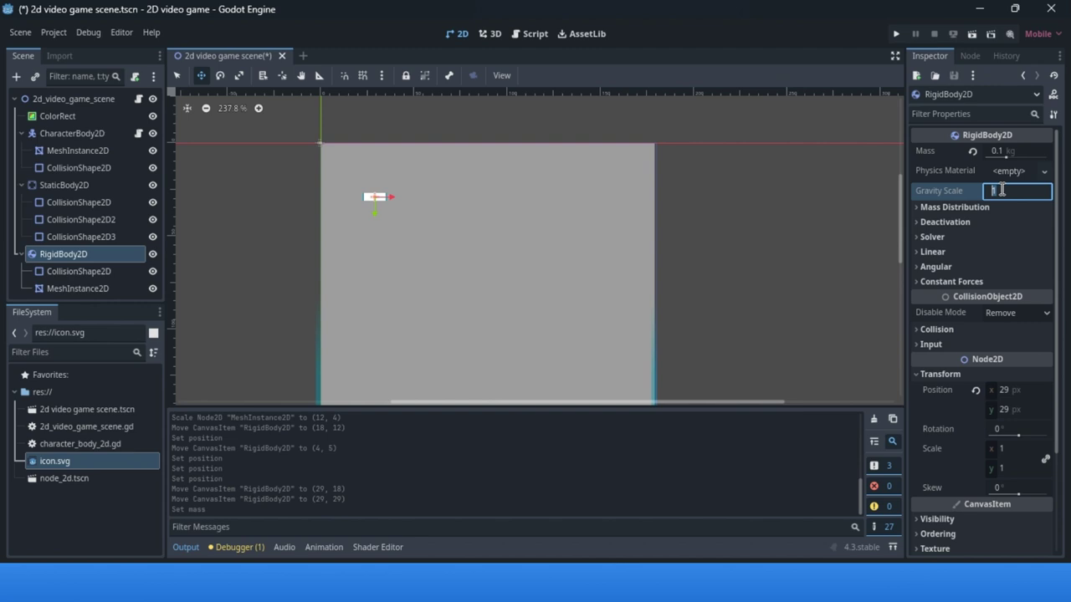
pyautogui.write('0.')
pyautogui.write('1')
pyautogui.press('Return')
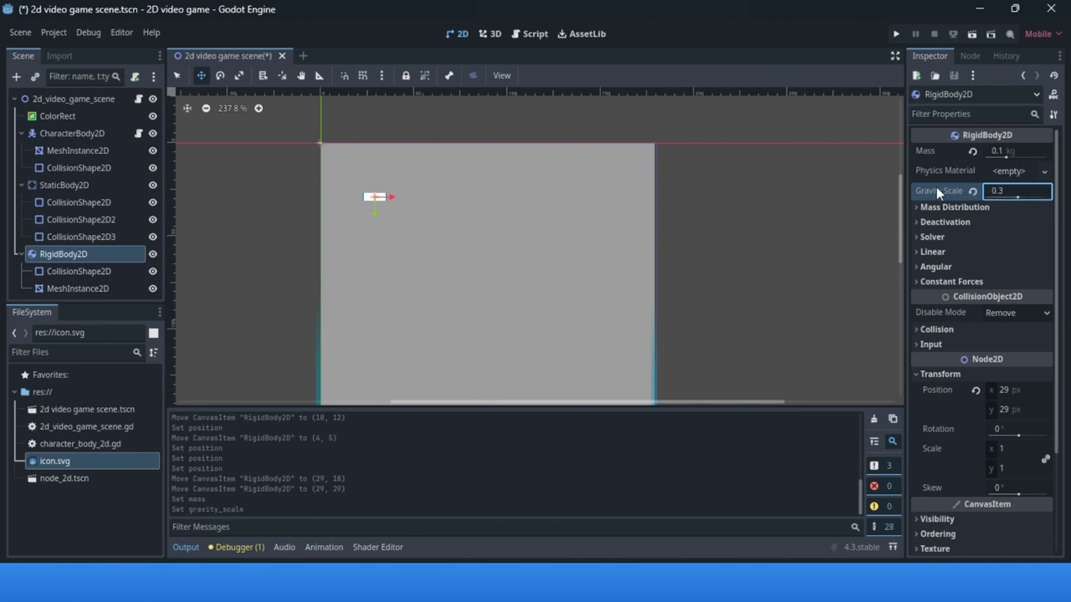
pyautogui.scroll(-3, 285, 210)
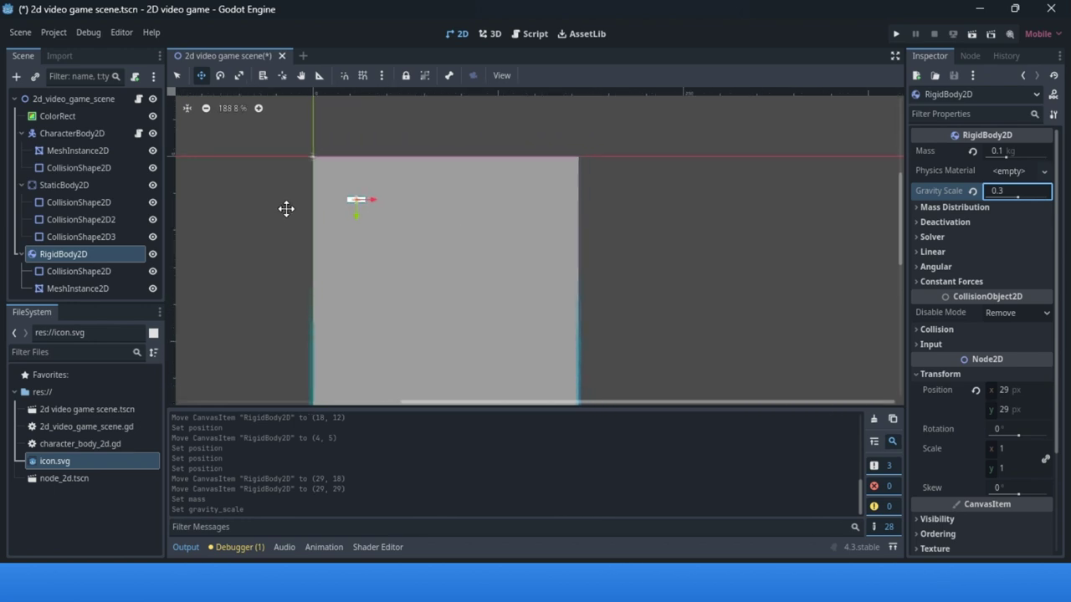
pyautogui.scroll(-3, 296, 237)
pyautogui.scroll(3, 313, 206)
pyautogui.scroll(-2, 309, 209)
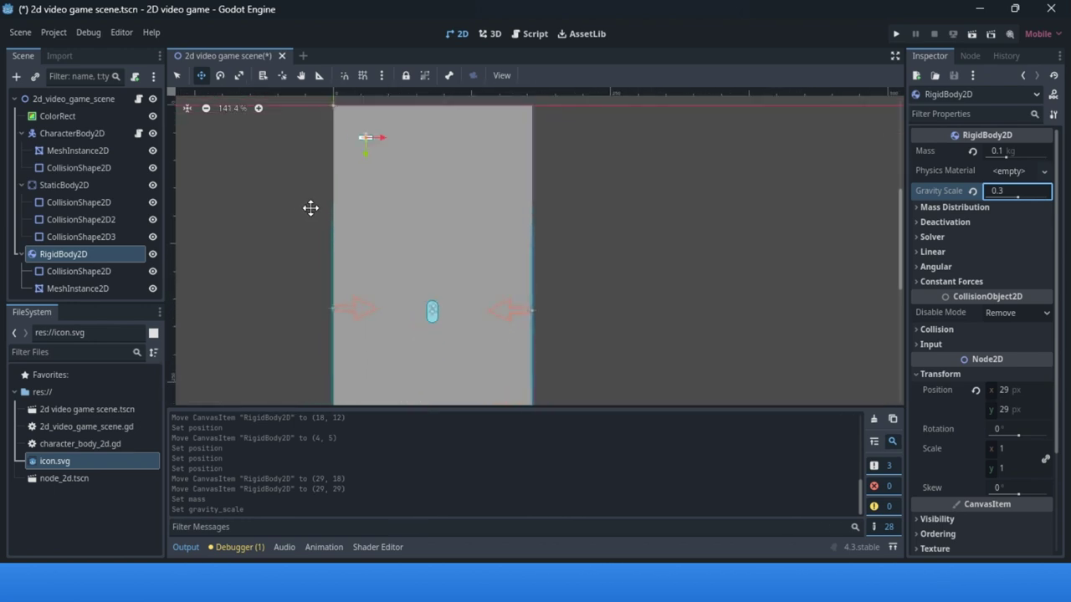
pyautogui.scroll(-3, 280, 198)
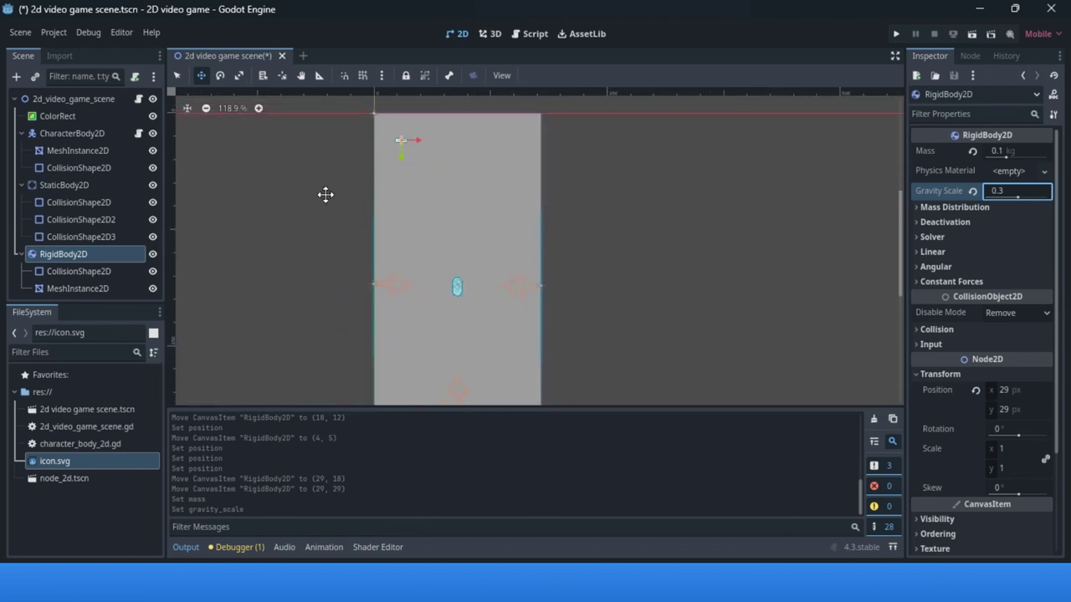
pyautogui.scroll(-2, 310, 191)
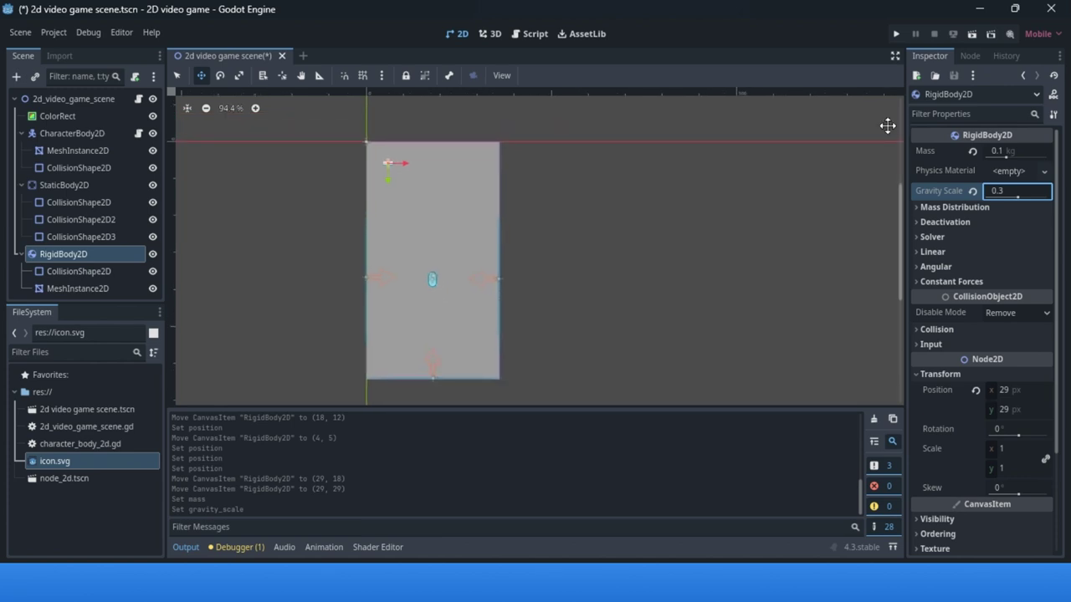
# - Run the current scene and walk the capsule left and right across the floor
pyautogui.click(973, 34)
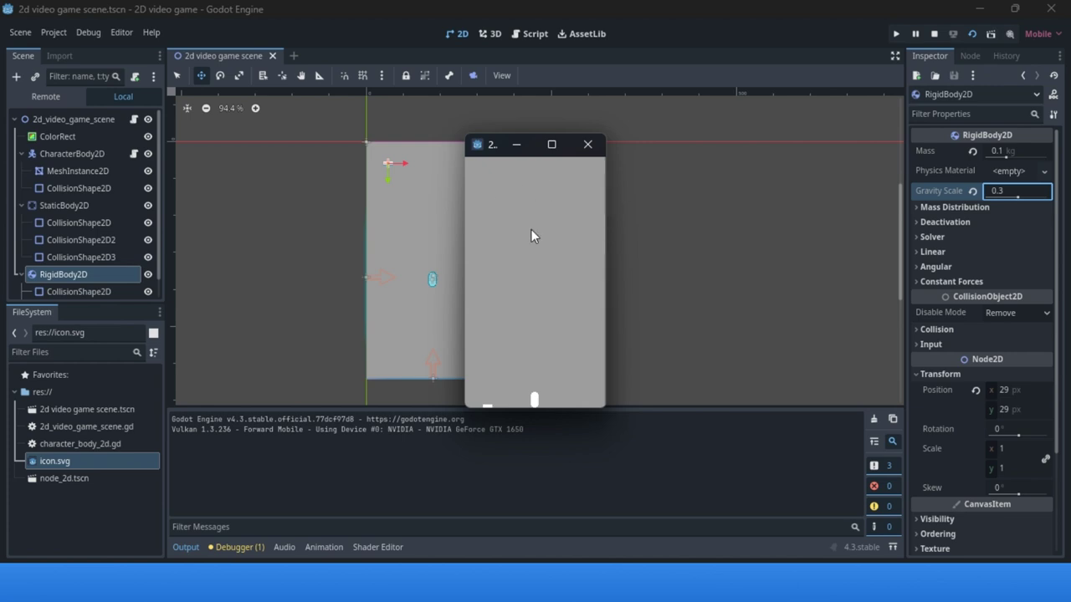
pyautogui.press('Left')
pyautogui.press('Right')
pyautogui.press('Right')
pyautogui.press('Left')
pyautogui.press('Right')
pyautogui.press('Left')
pyautogui.press('Right')
pyautogui.press('Left')
pyautogui.press('Right')
pyautogui.press('Left')
pyautogui.press('Right')
pyautogui.press('Left')
pyautogui.press('Right')
pyautogui.press('Left')
# - Make the capsule jump repeatedly while steering it left and right
pyautogui.press('Right')
pyautogui.press('space')
pyautogui.press('Left')
pyautogui.press('Right')
pyautogui.press('space')
pyautogui.press('space')
pyautogui.press('Left')
pyautogui.press('space')
pyautogui.press('Right')
pyautogui.press('Left')
pyautogui.press('space')
pyautogui.press('space')
pyautogui.press('Right')
pyautogui.press('Left')
# - Undo the accidental platform drag, restoring the RigidBody2D to (29, 29), and test-run the scene again
pyautogui.click(573, 144)
pyautogui.moveTo(518, 118); pyautogui.dragTo(504, 117)
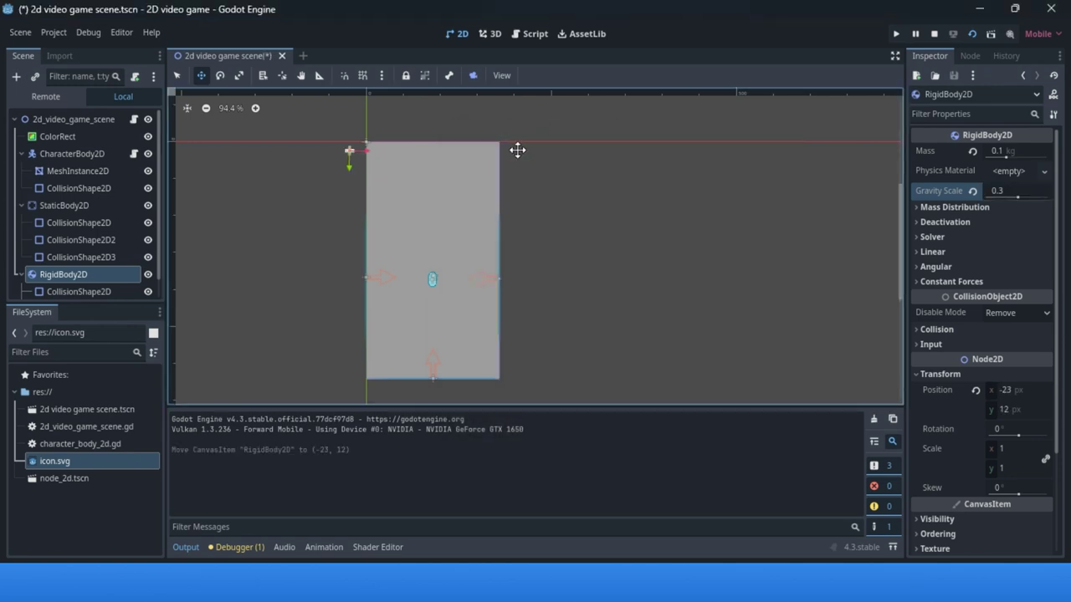
pyautogui.hotkey('ctrl', 'z')
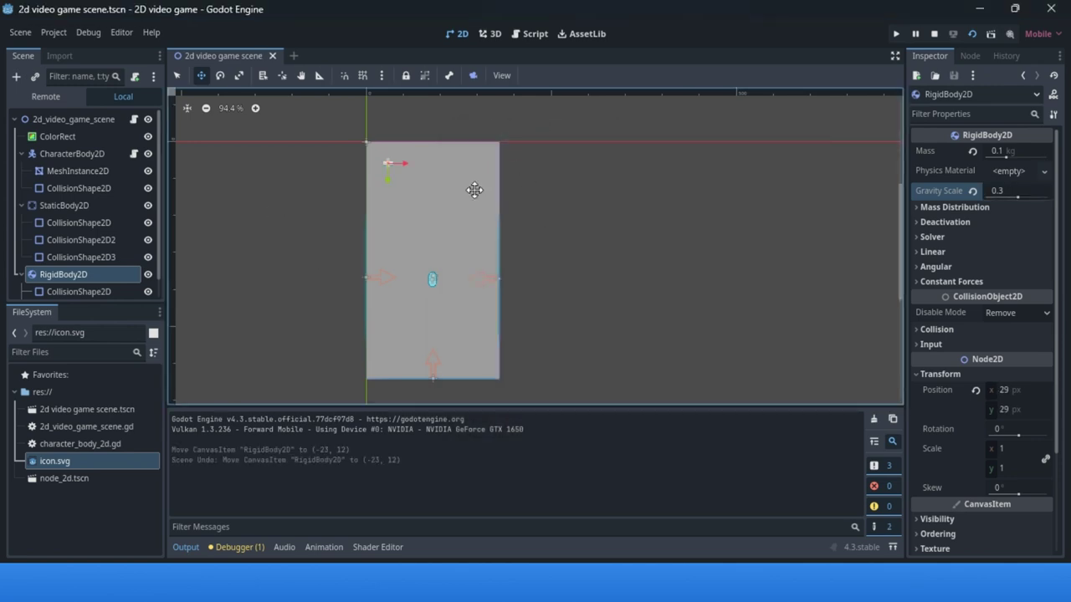
pyautogui.press('F5')
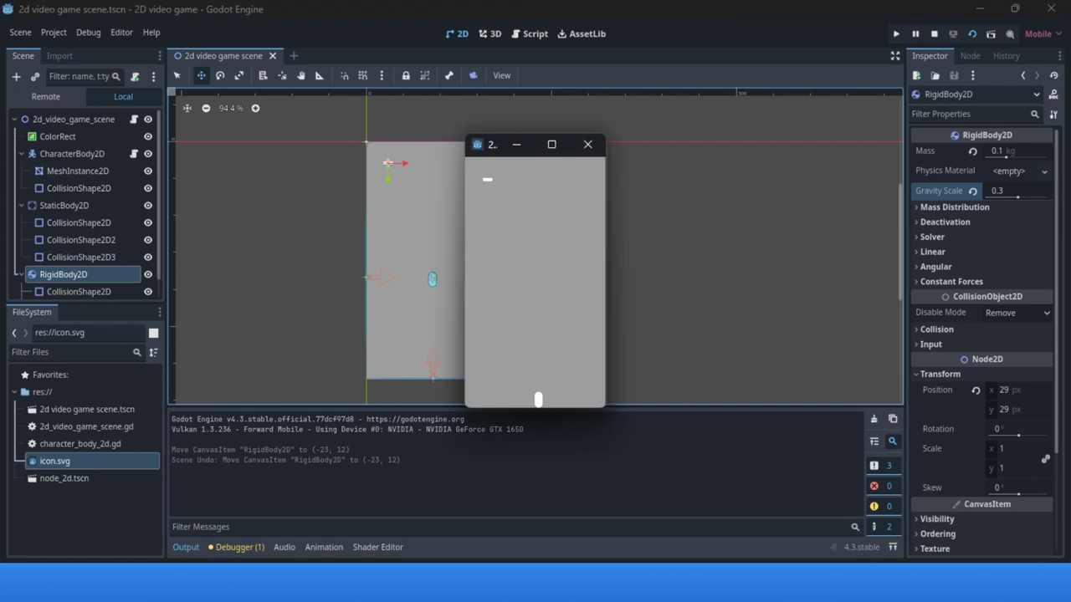
pyautogui.click(588, 143)
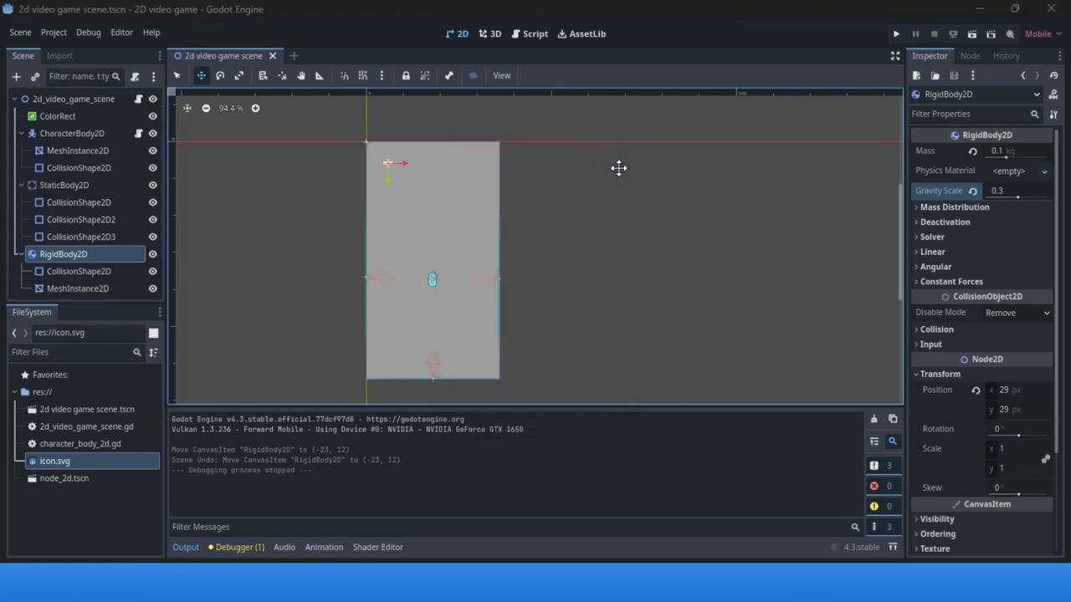